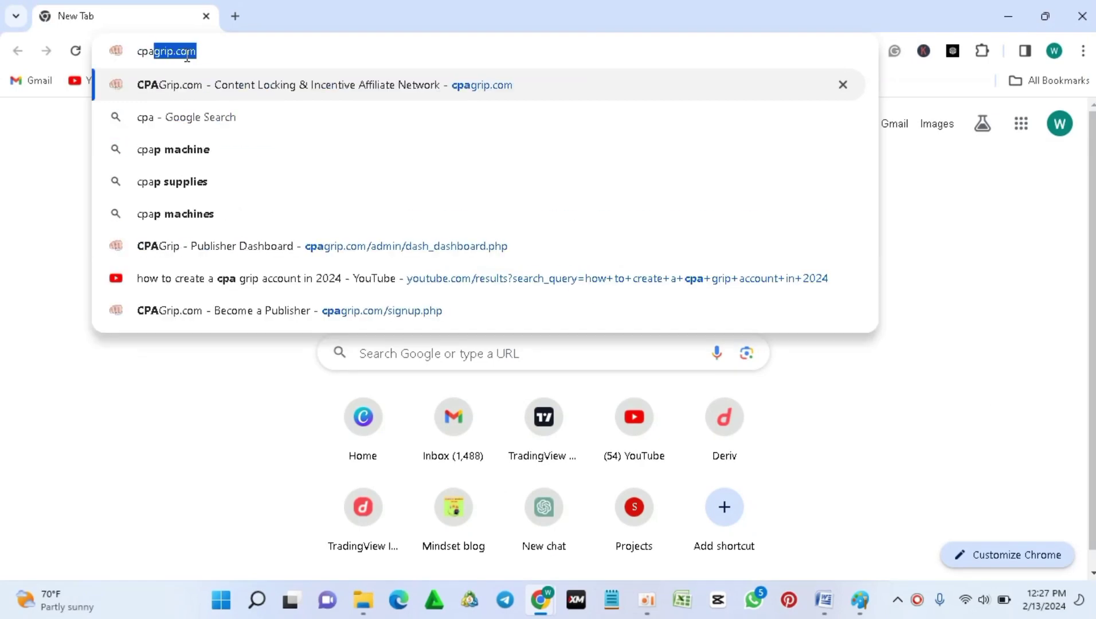
Step: Enter cpagrip.com in the Incognito window's address bar
{"action": "type", "text": "rip.com"}
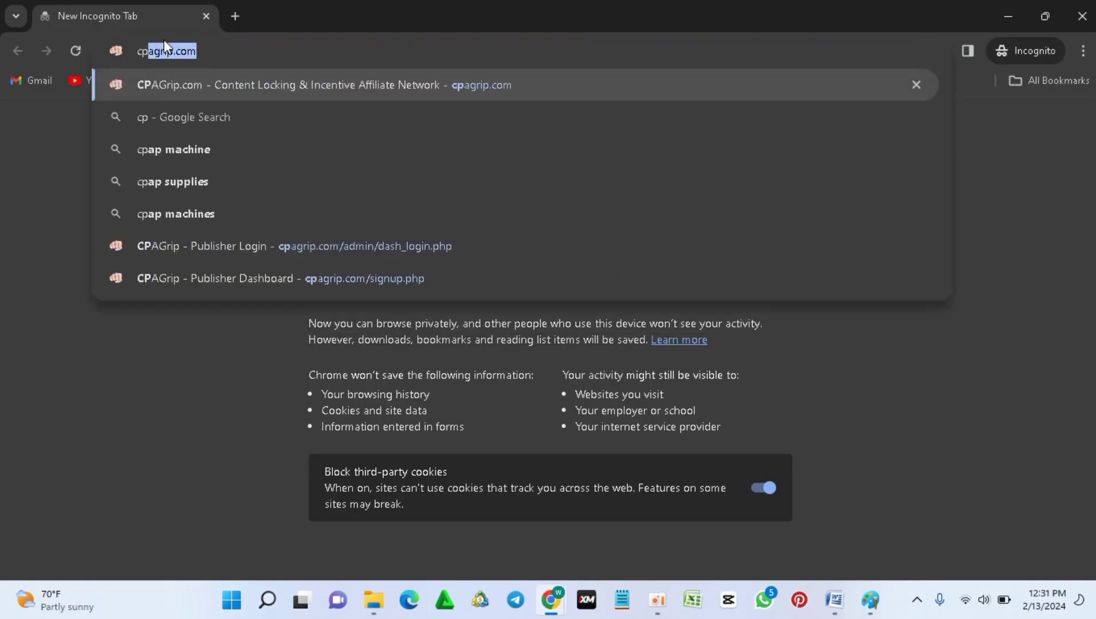
{"action": "type", "text": "agrip.com"}
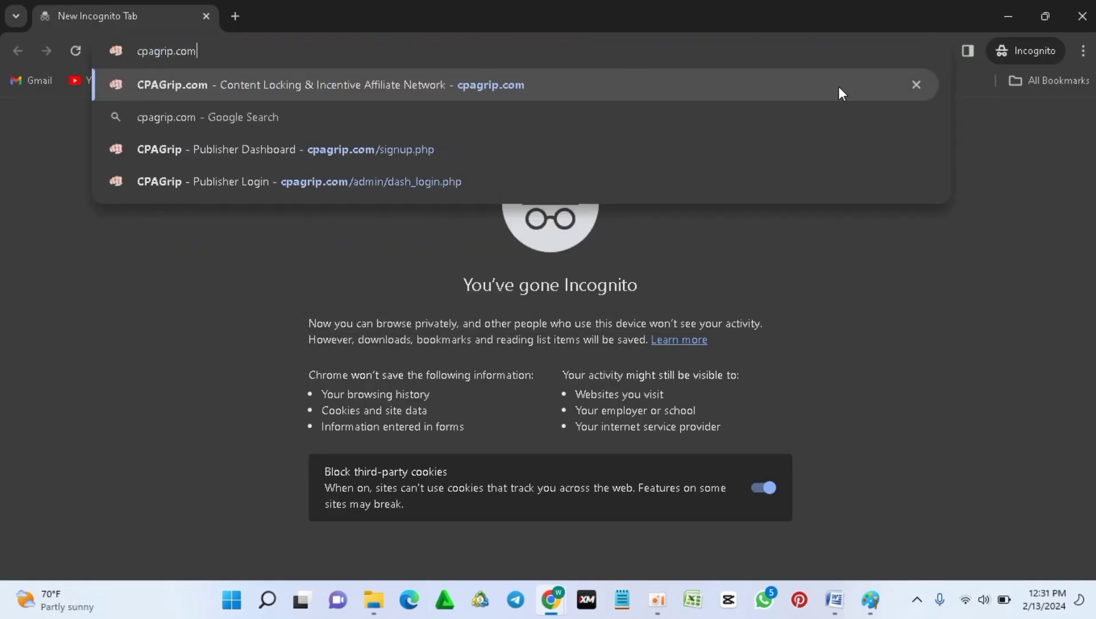
Step: Open the cpagrip.com suggestion and scroll through the CPAGrip site
{"action": "left_click", "coordinate": [275, 82]}
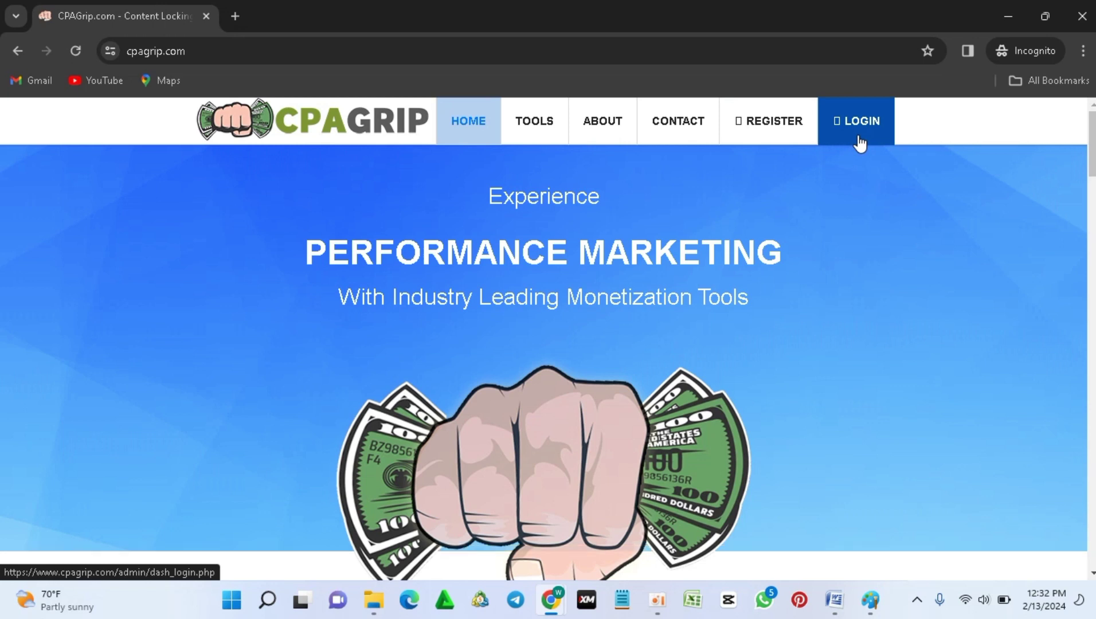
{"action": "scroll", "coordinate": [797, 139], "scroll_direction": "down", "scroll_amount": 2}
{"action": "scroll", "coordinate": [521, 391], "scroll_direction": "down", "scroll_amount": 5}
{"action": "scroll", "coordinate": [840, 163], "scroll_direction": "up", "scroll_amount": 7}
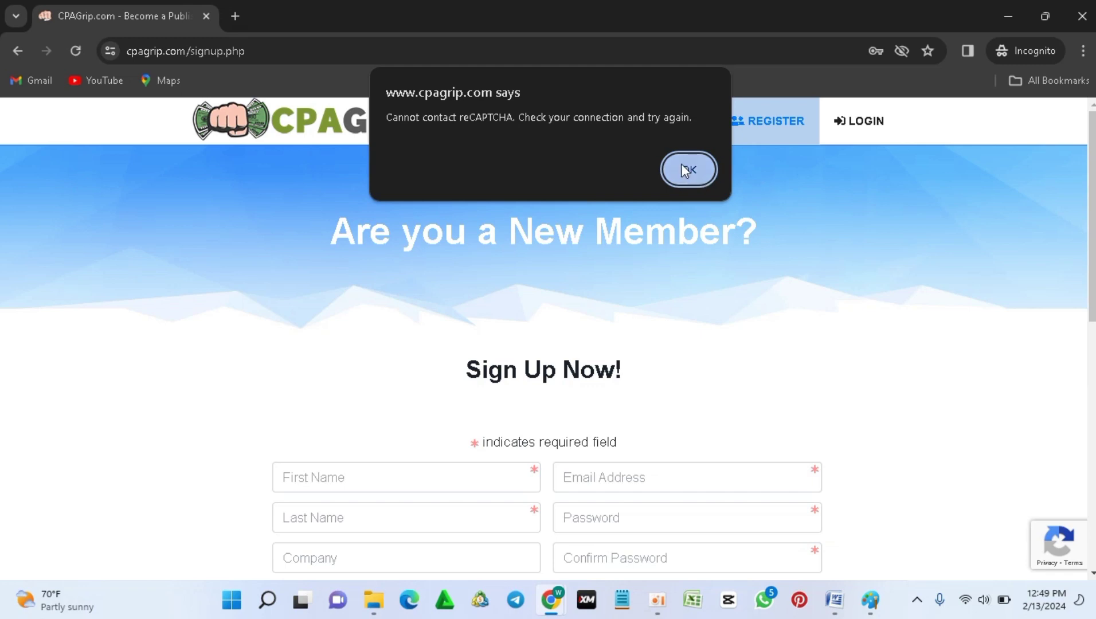
Step: Dismiss the reCAPTCHA warning and enter the applicant's first name, last name and company
{"action": "left_click", "coordinate": [685, 171]}
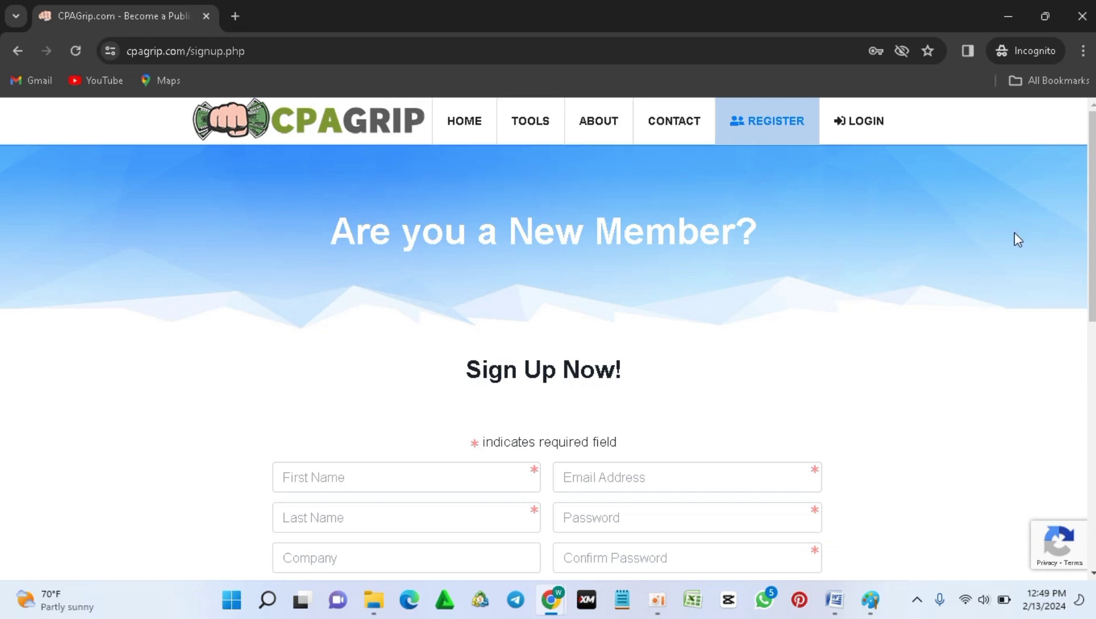
{"action": "scroll", "coordinate": [1017, 240], "scroll_direction": "down", "scroll_amount": 2}
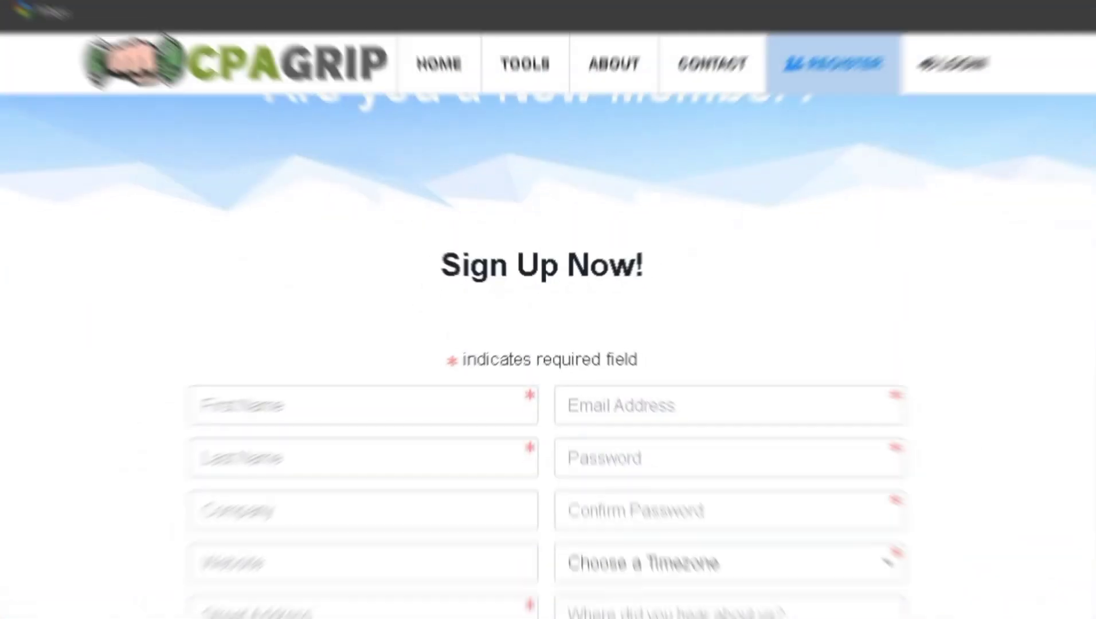
{"action": "scroll", "coordinate": [908, 253], "scroll_direction": "down", "scroll_amount": 3}
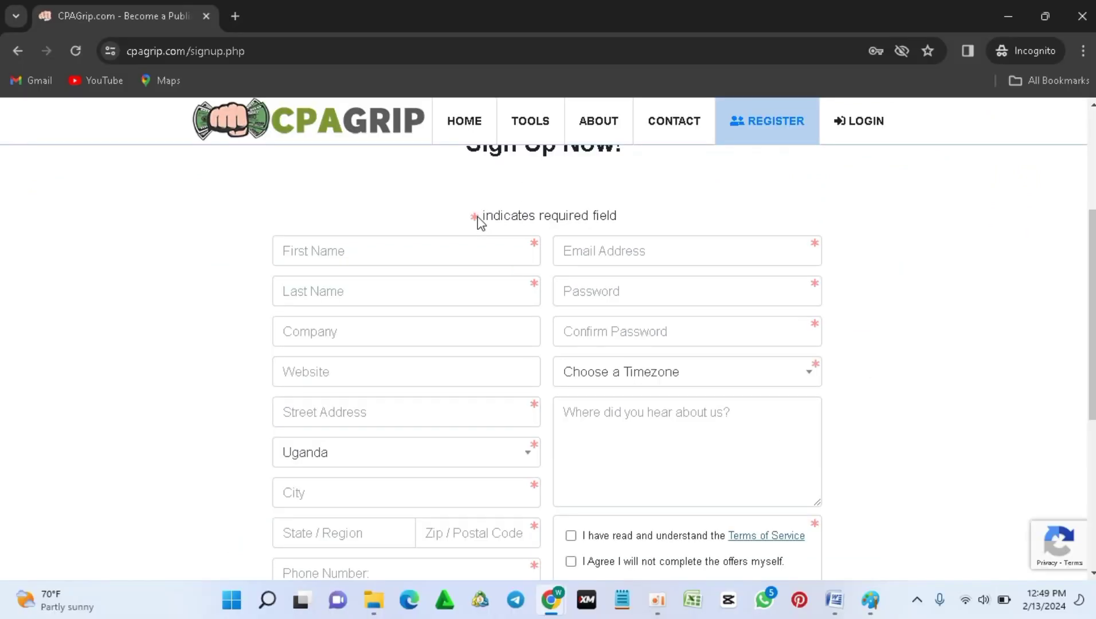
{"action": "left_click", "coordinate": [346, 258]}
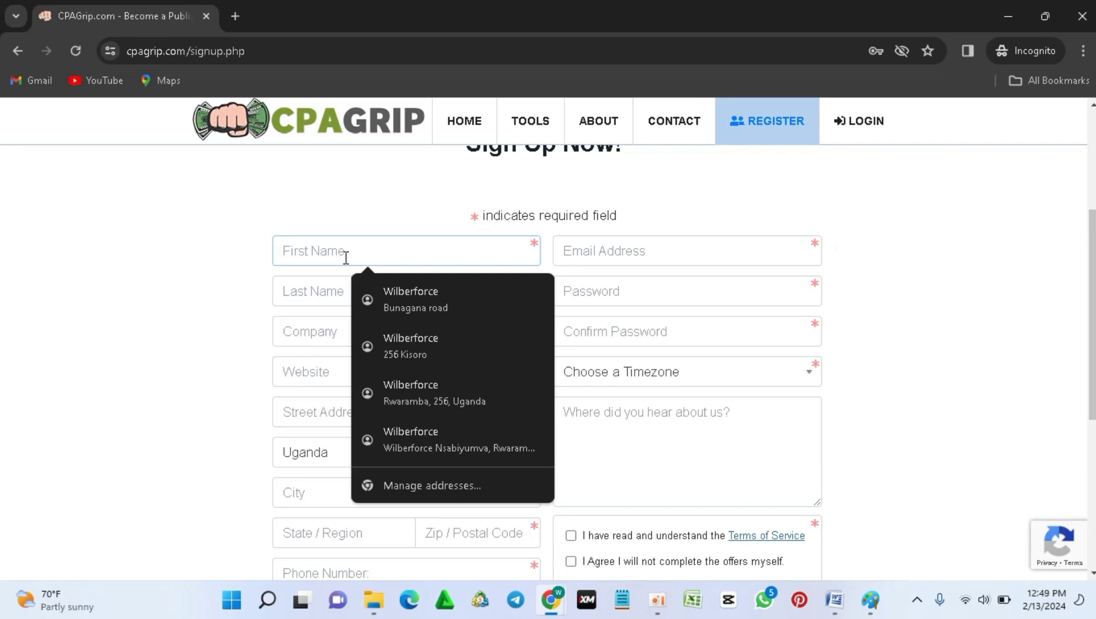
{"action": "left_click", "coordinate": [327, 290]}
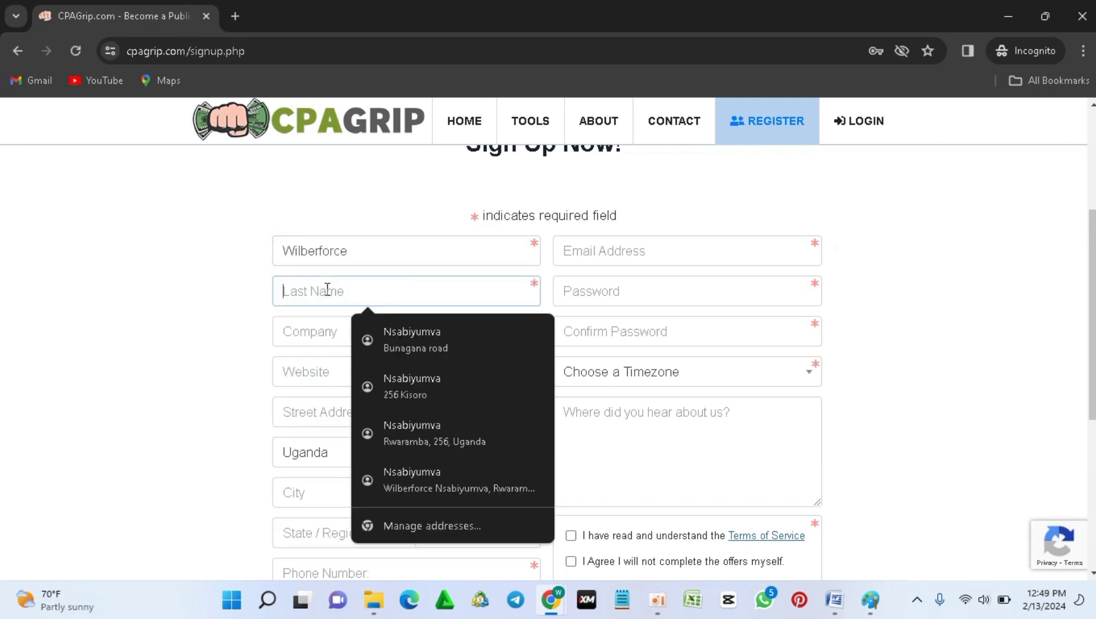
{"action": "left_click", "coordinate": [299, 329]}
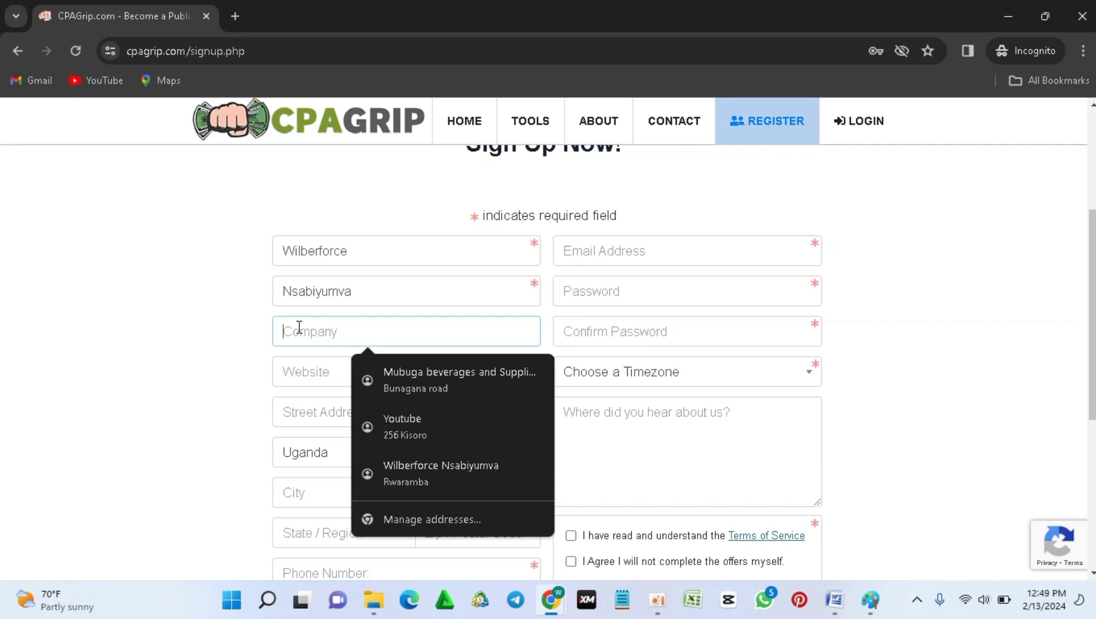
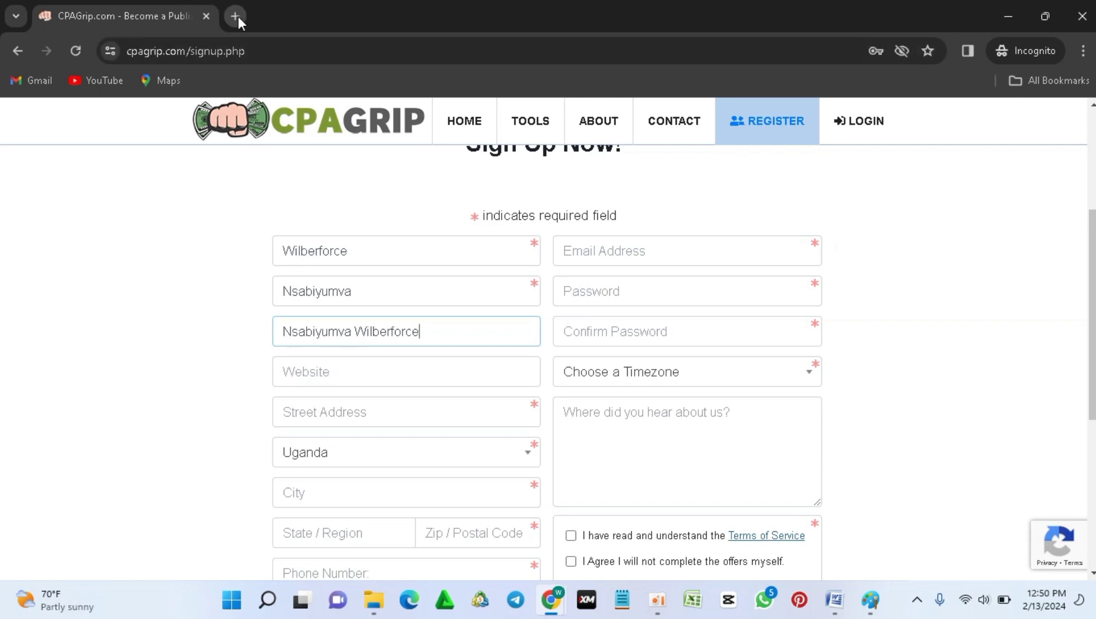
Step: Enter pomyfields.blogspot.com as the website, checking the blog address in a spare Incognito tab
{"action": "left_click", "coordinate": [235, 16]}
{"action": "left_click", "coordinate": [155, 13]}
{"action": "left_click", "coordinate": [314, 373]}
{"action": "type", "text": "pomyfields1"}
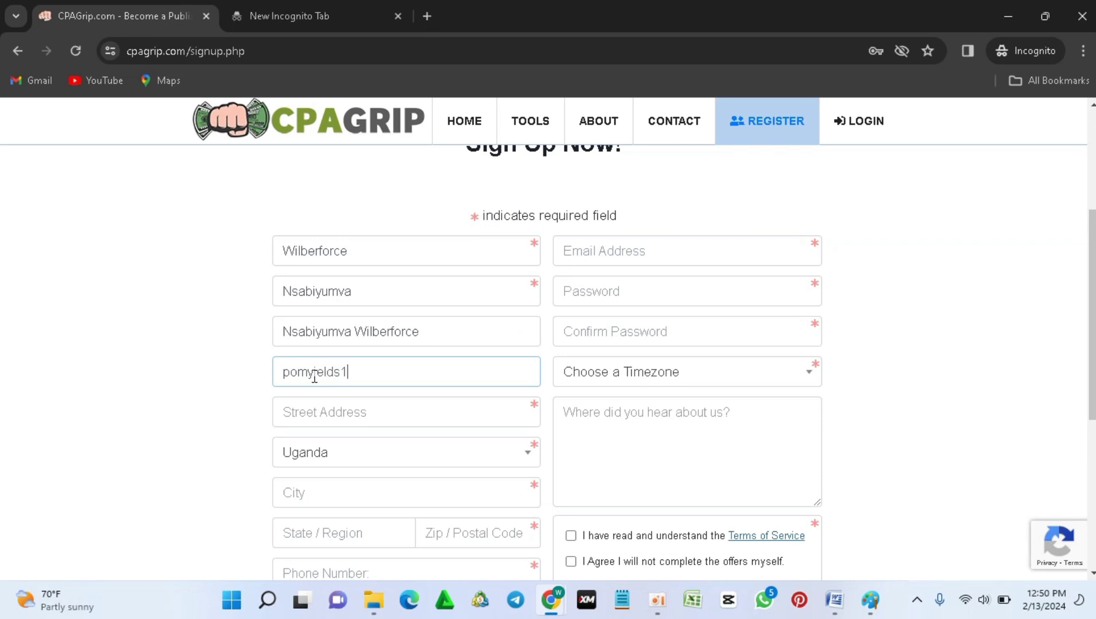
{"action": "key", "text": "ctrl+Tab"}
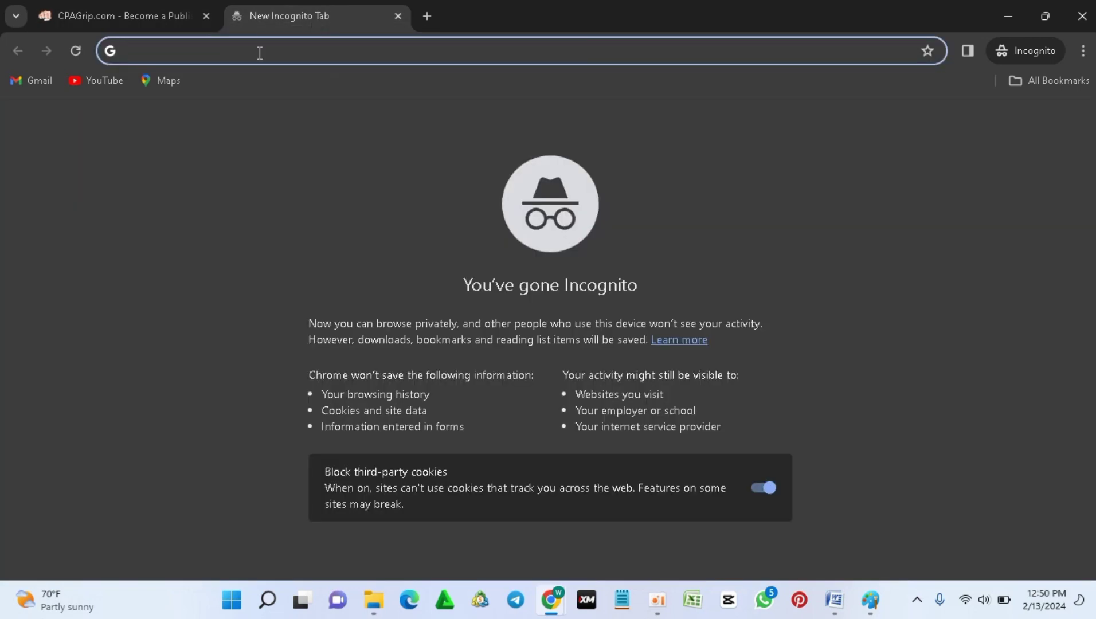
{"action": "type", "text": "pomy"}
{"action": "key", "text": "ctrl+shift+Tab"}
{"action": "type", "text": ".blogspot.com"}
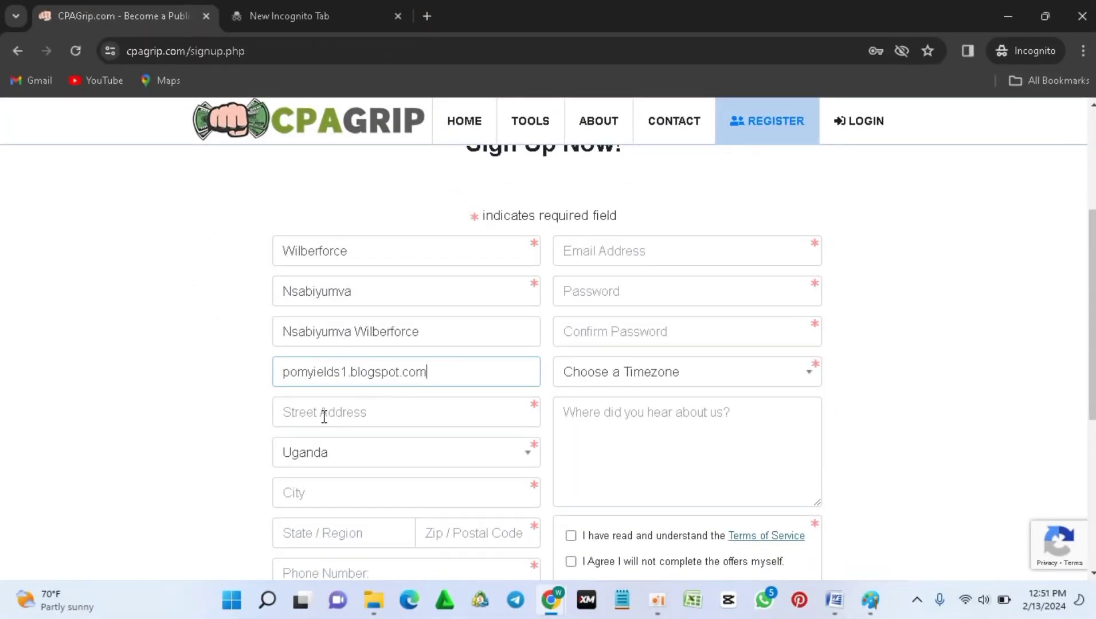
Step: Fill in the street address, city and state/region fields, correcting the typos
{"action": "left_click", "coordinate": [324, 417]}
{"action": "type", "text": "N"}
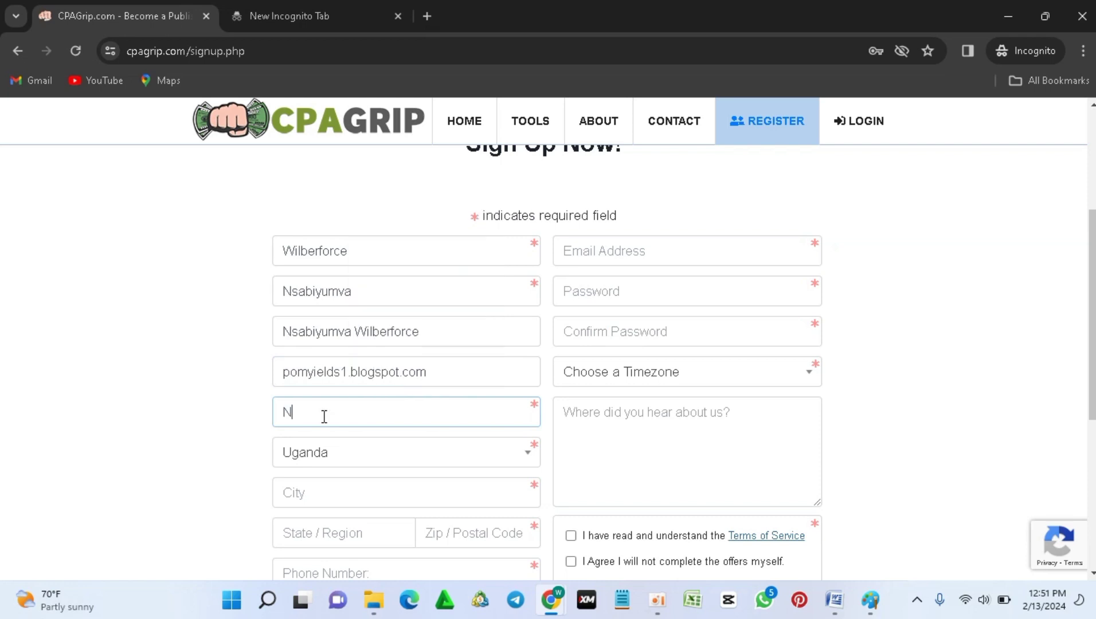
{"action": "type", "text": "turo"}
{"action": "left_click", "coordinate": [503, 496]}
{"action": "type", "text": "J"}
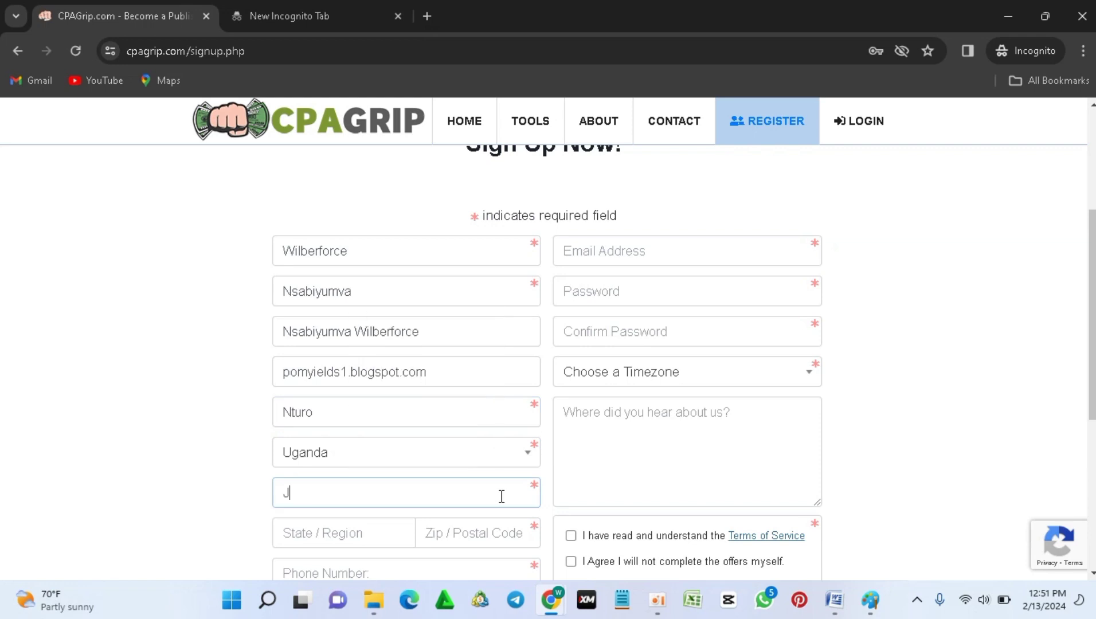
{"action": "key", "text": "BackSpace"}
{"action": "type", "text": "Kisoro"}
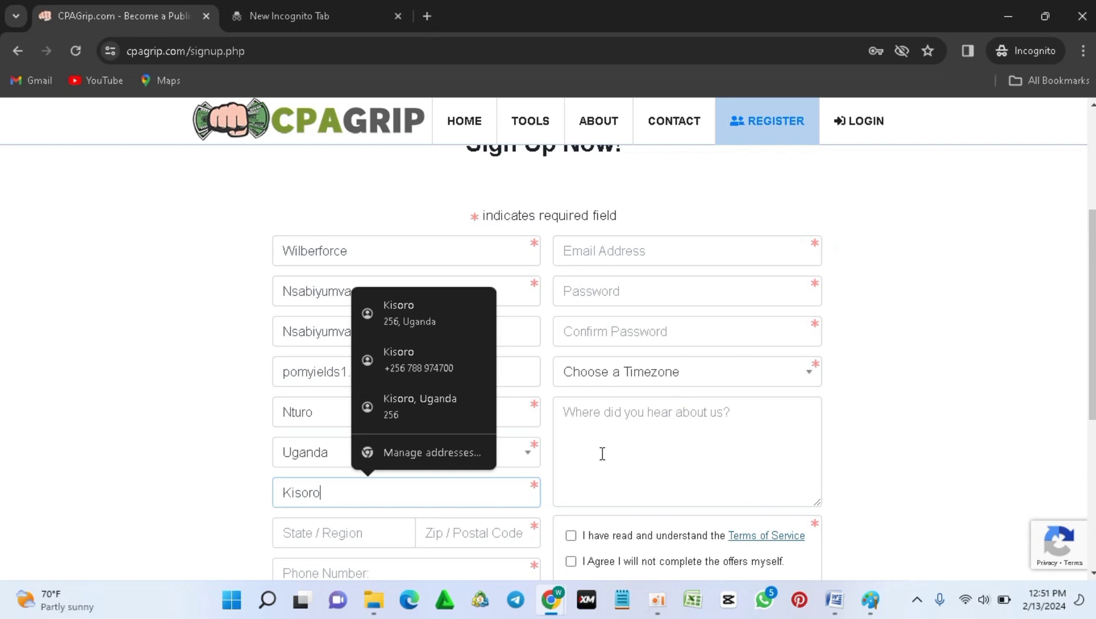
{"action": "key", "text": "Escape"}
{"action": "left_click", "coordinate": [355, 534]}
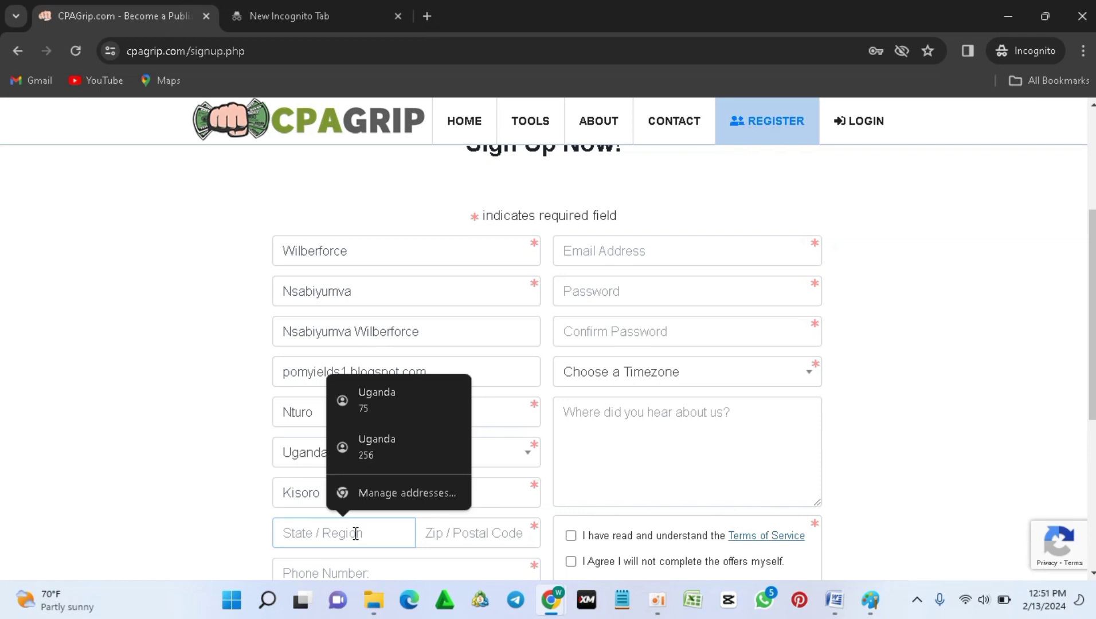
{"action": "type", "text": "Uganfa"}
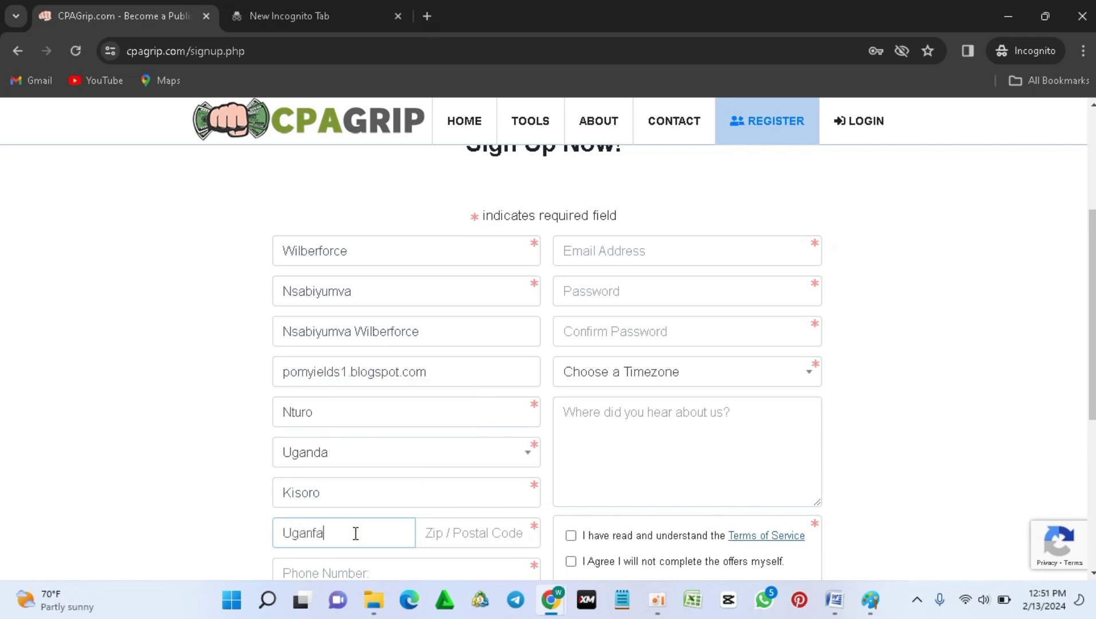
{"action": "key", "text": "BackSpace"}
{"action": "key", "text": "BackSpace"}
{"action": "type", "text": "da"}
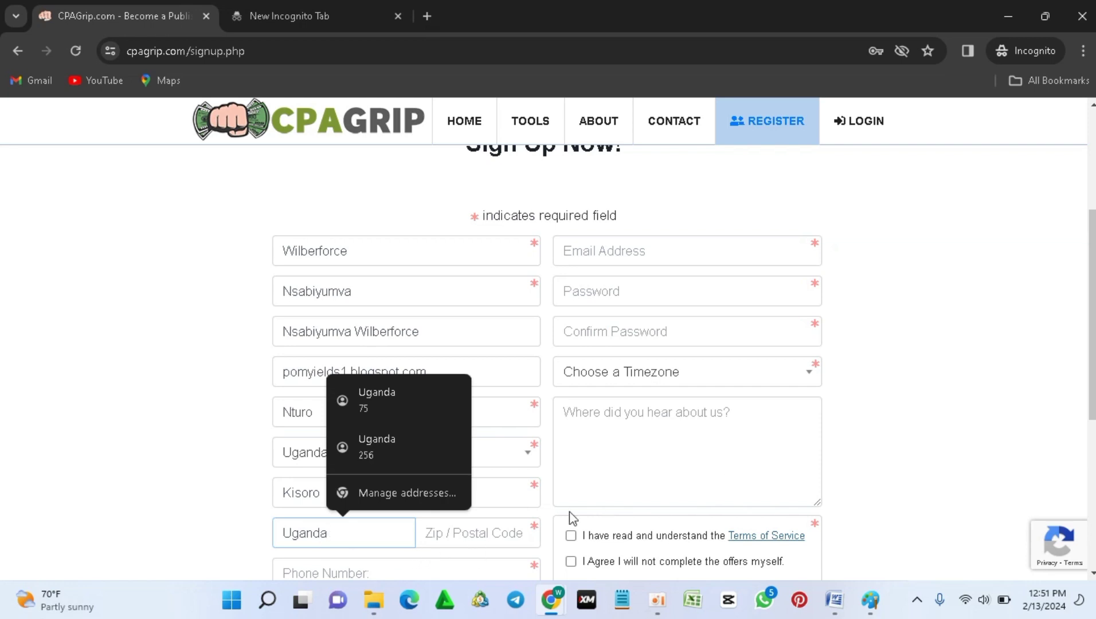
{"action": "left_click", "coordinate": [476, 532]}
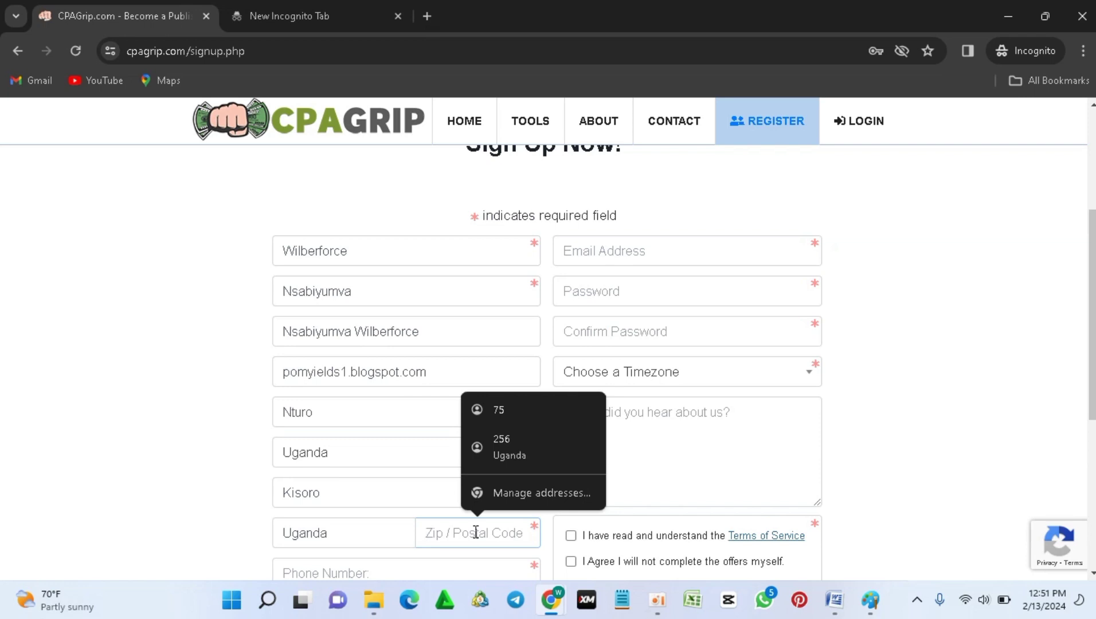
Step: Search Google for Kenya's postal code and open Tuko's Nairobi ZIP code article showing 00100
{"action": "left_click", "coordinate": [290, 7]}
{"action": "type", "text": "what is Kenya's postal code"}
{"action": "key", "text": "Return"}
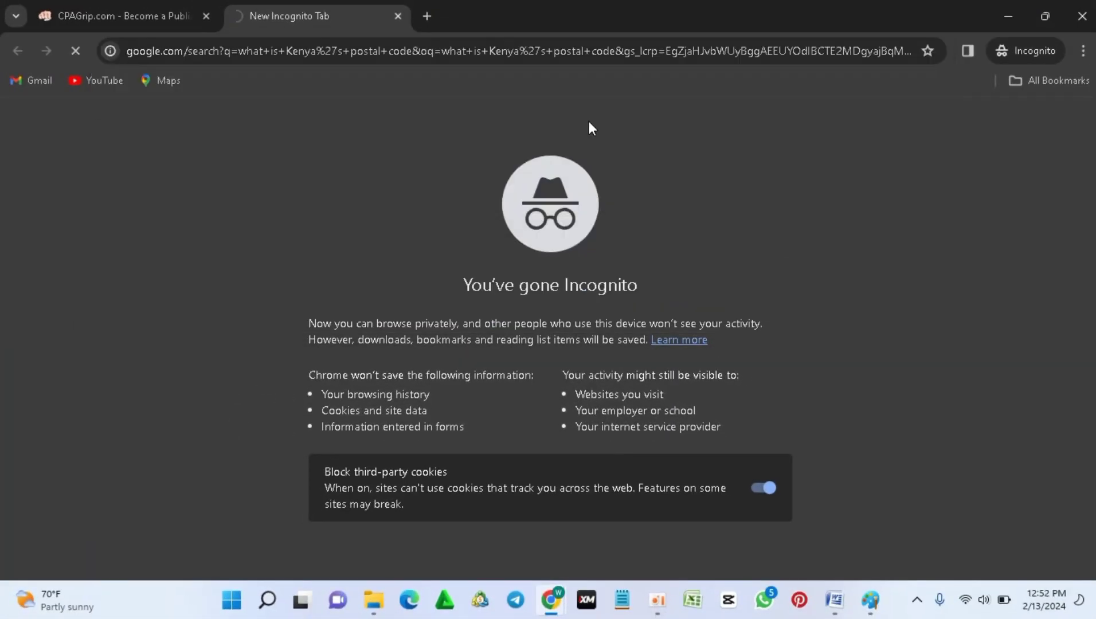
{"action": "left_click", "coordinate": [284, 313]}
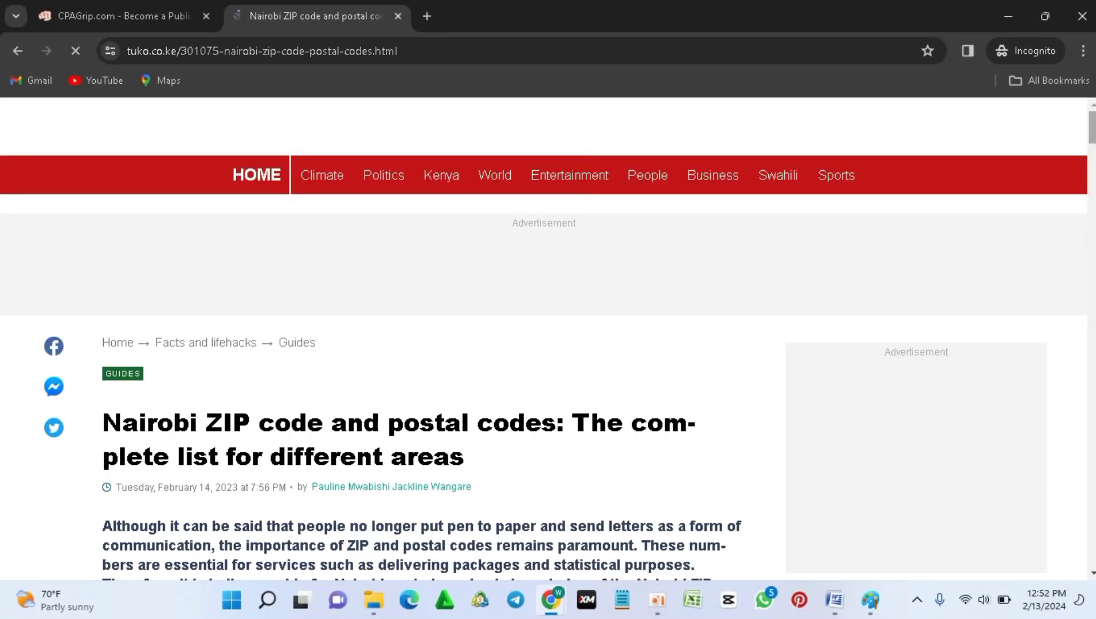
{"action": "scroll", "coordinate": [1012, 288], "scroll_direction": "down", "scroll_amount": 5}
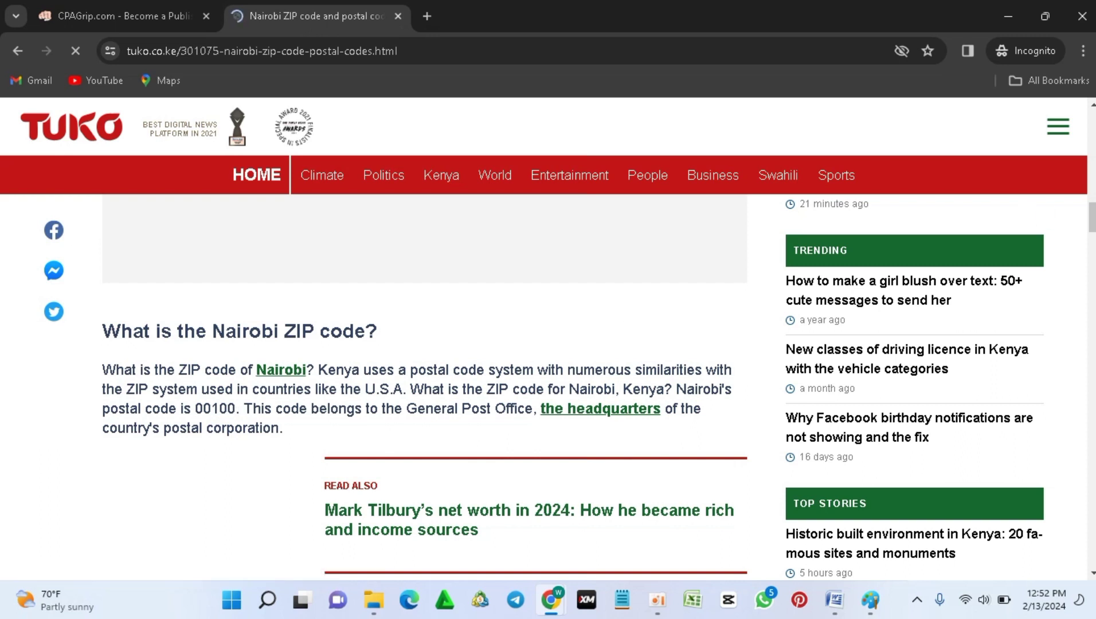
{"action": "left_click_drag", "start_coordinate": [1091, 192], "coordinate": [1087, 121]}
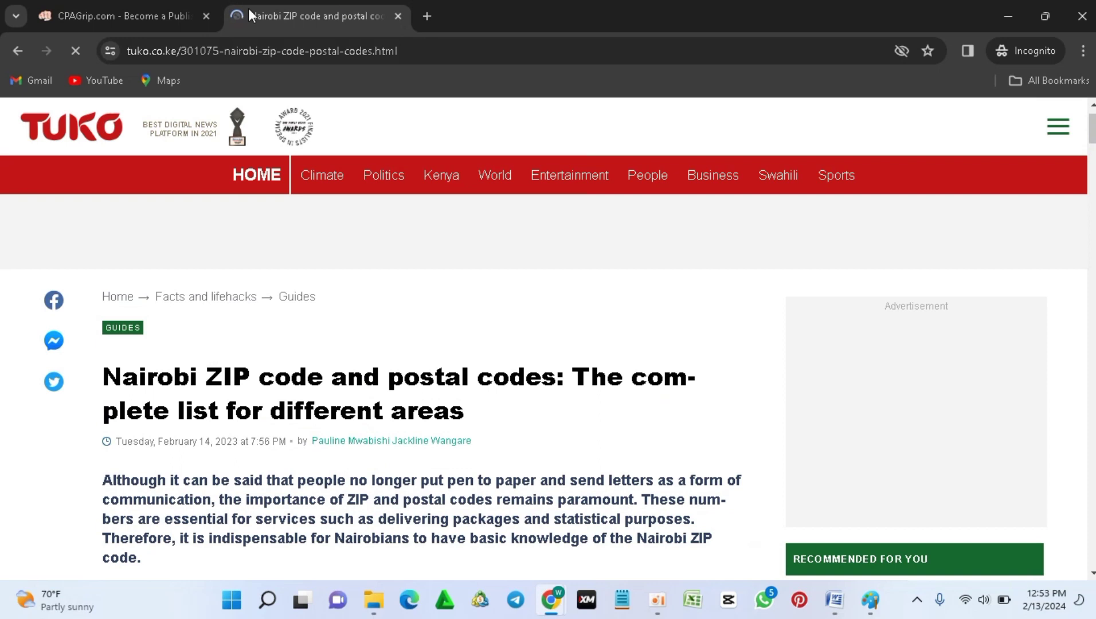
Step: Back on the sign-up form, enter 256 as the zip code
{"action": "left_click", "coordinate": [166, 13]}
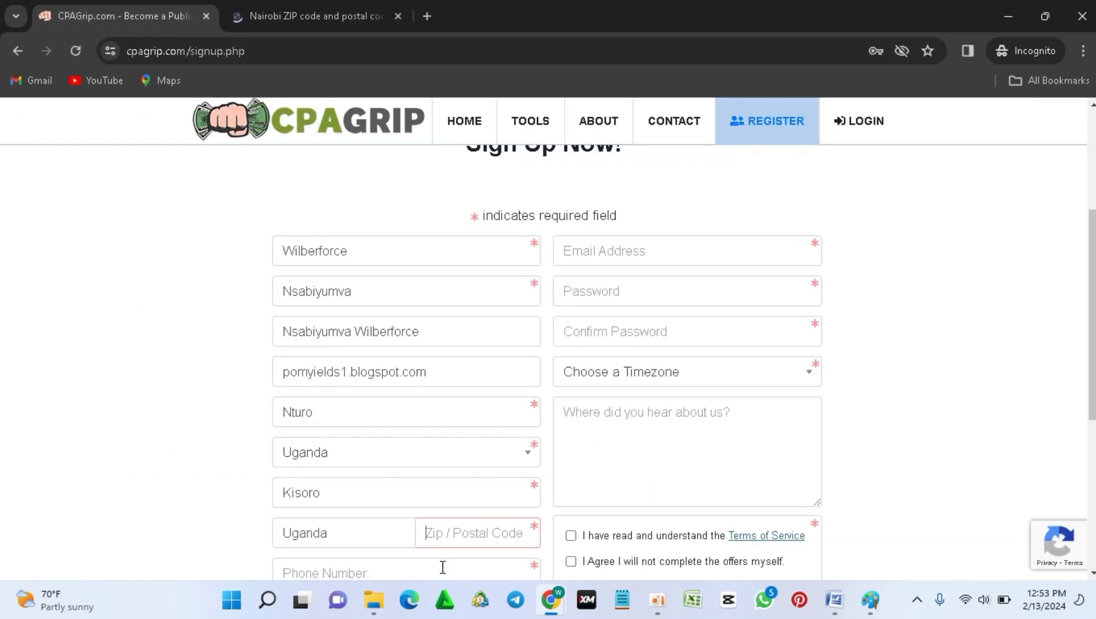
{"action": "left_click", "coordinate": [437, 535]}
{"action": "type", "text": "256"}
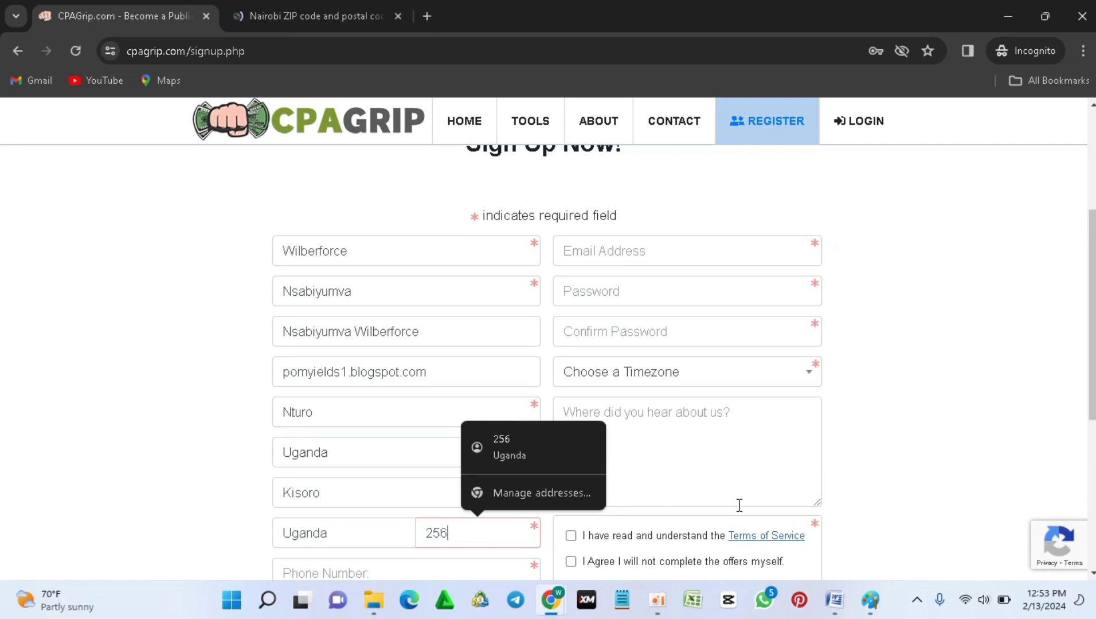
{"action": "scroll", "coordinate": [1093, 379], "scroll_direction": "down", "scroll_amount": 1}
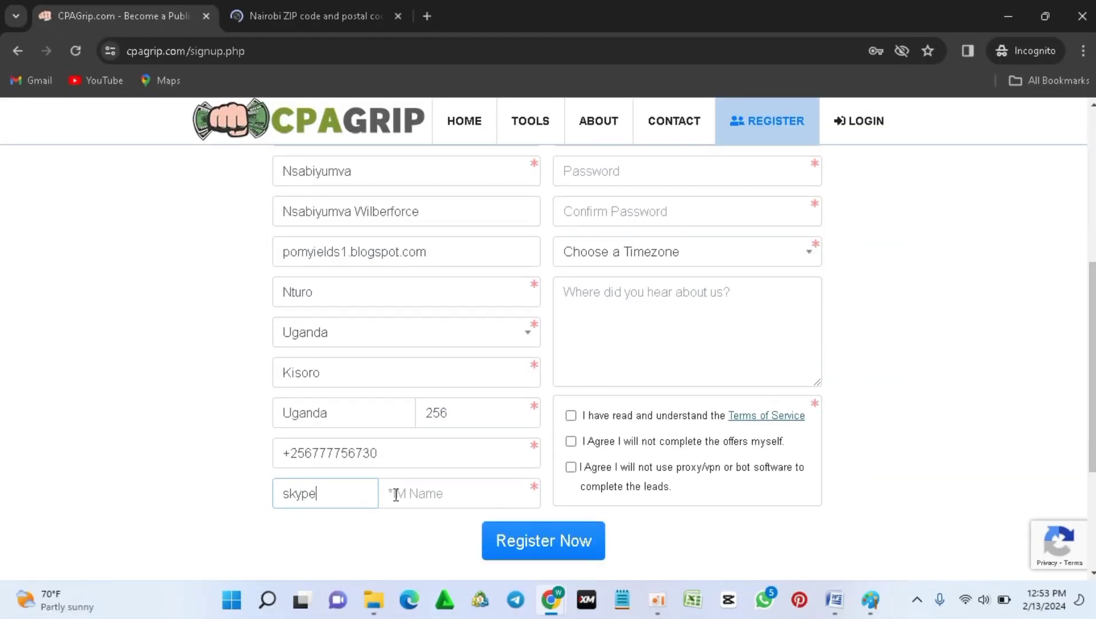
Step: Load skype.com in a new tab, look over it, then return to the CPAGrip tab
{"action": "left_click", "coordinate": [424, 13]}
{"action": "type", "text": "skype"}
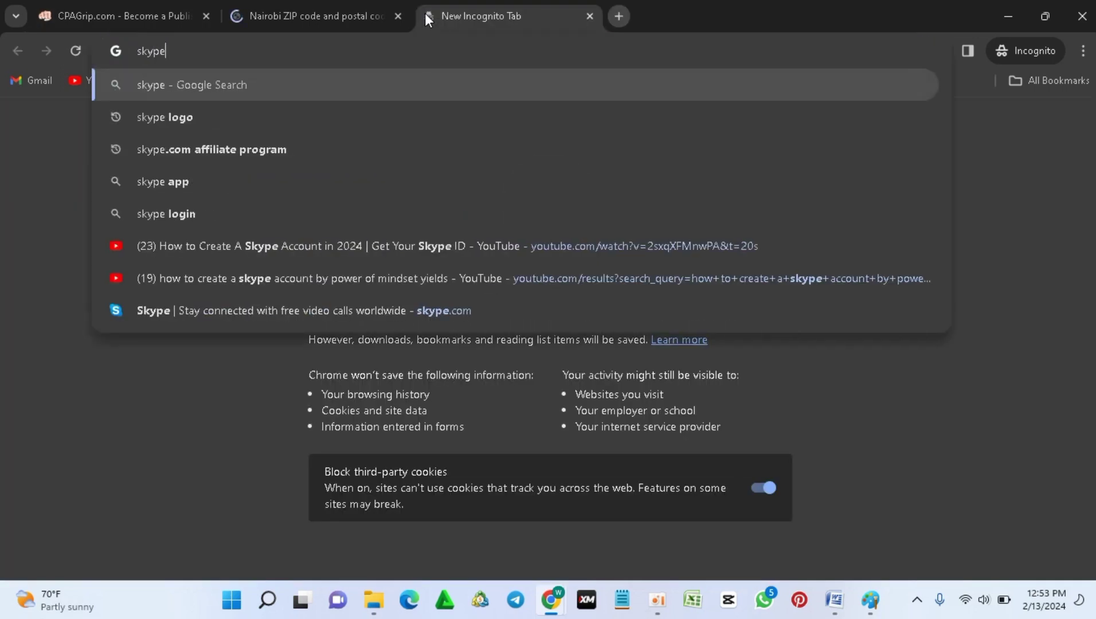
{"action": "type", "text": ".com"}
{"action": "key", "text": "Return"}
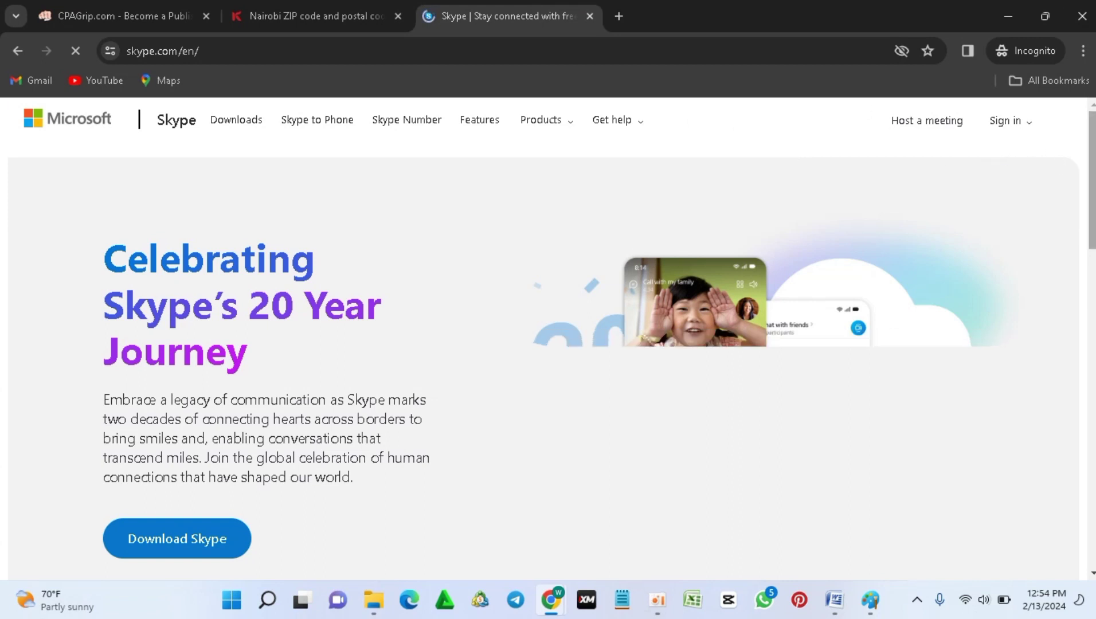
{"action": "scroll", "coordinate": [1089, 175], "scroll_direction": "down", "scroll_amount": 8}
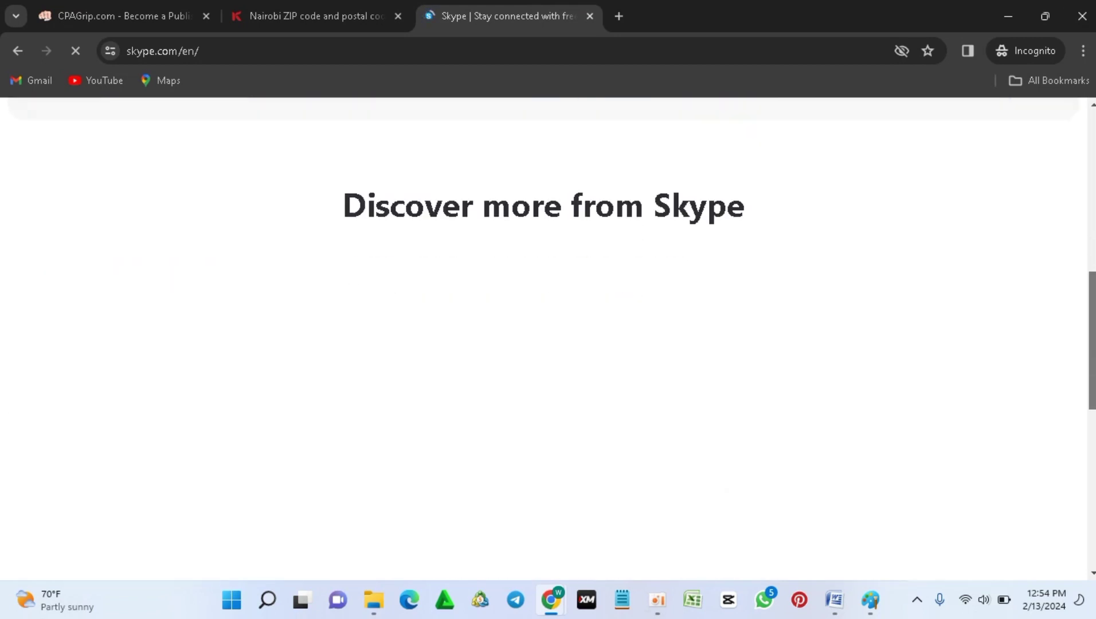
{"action": "scroll", "coordinate": [1075, 178], "scroll_direction": "up", "scroll_amount": 8}
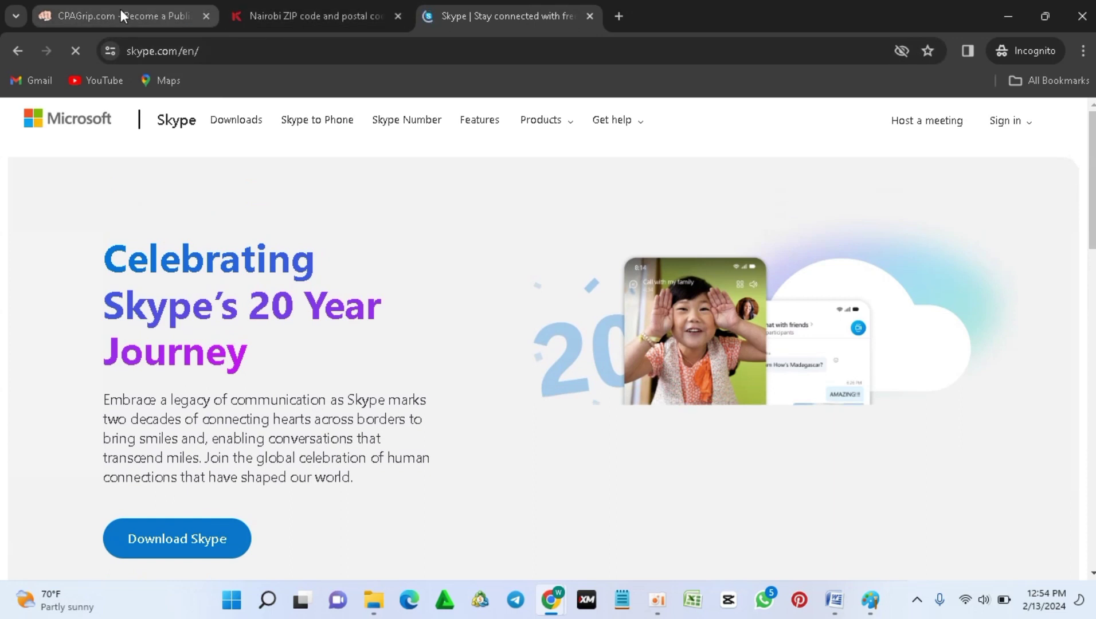
{"action": "left_click", "coordinate": [122, 16]}
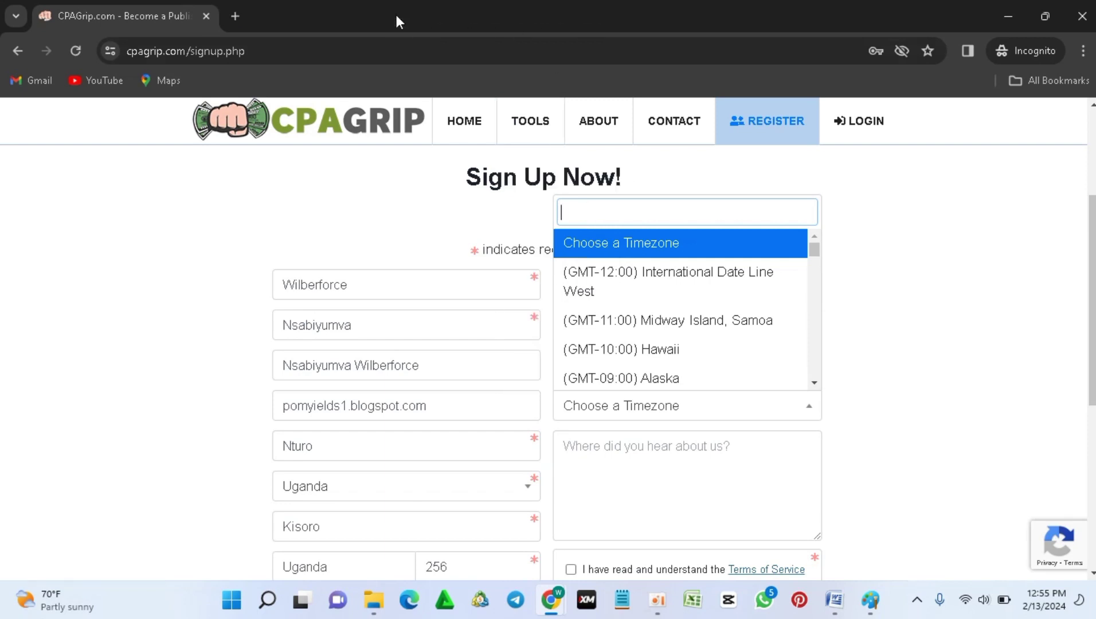
Step: Google Kenya's timezone, then set the sign-up timezone to (GMT+03:00) Nairobi
{"action": "key", "text": "ctrl+t"}
{"action": "type", "text": "what is kenya's timezone"}
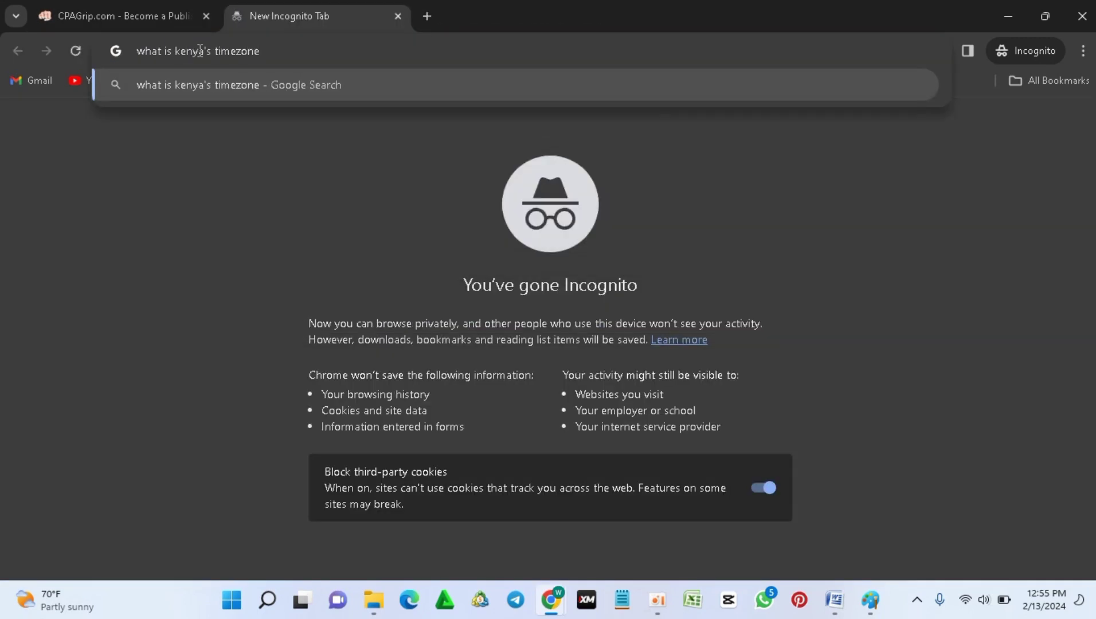
{"action": "key", "text": "Return"}
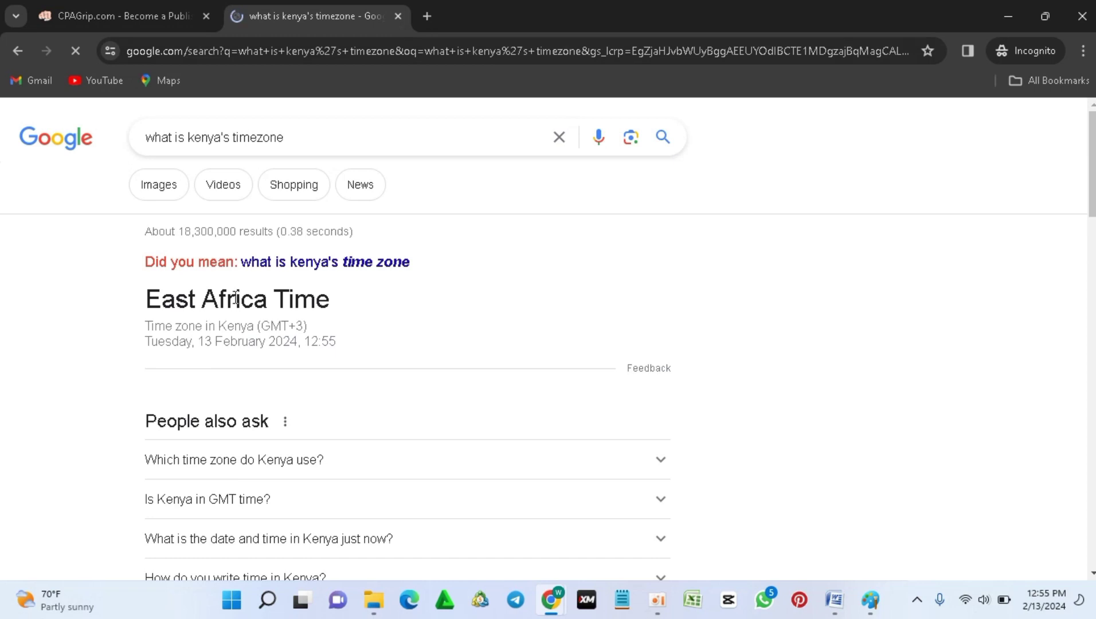
{"action": "key", "text": "ctrl+Tab"}
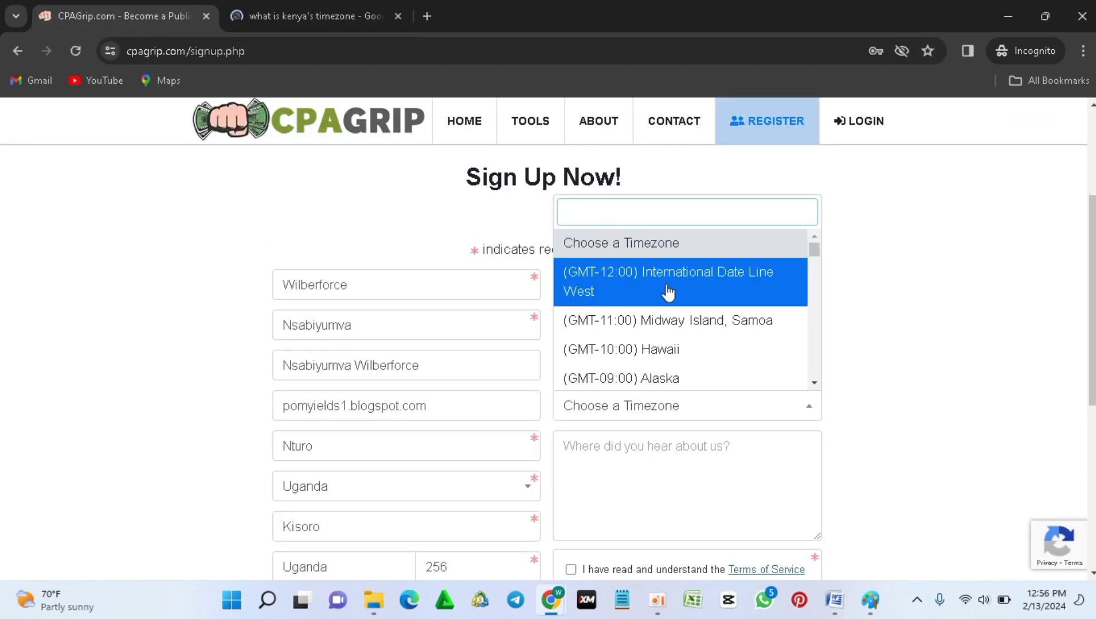
{"action": "type", "text": "GMT+"}
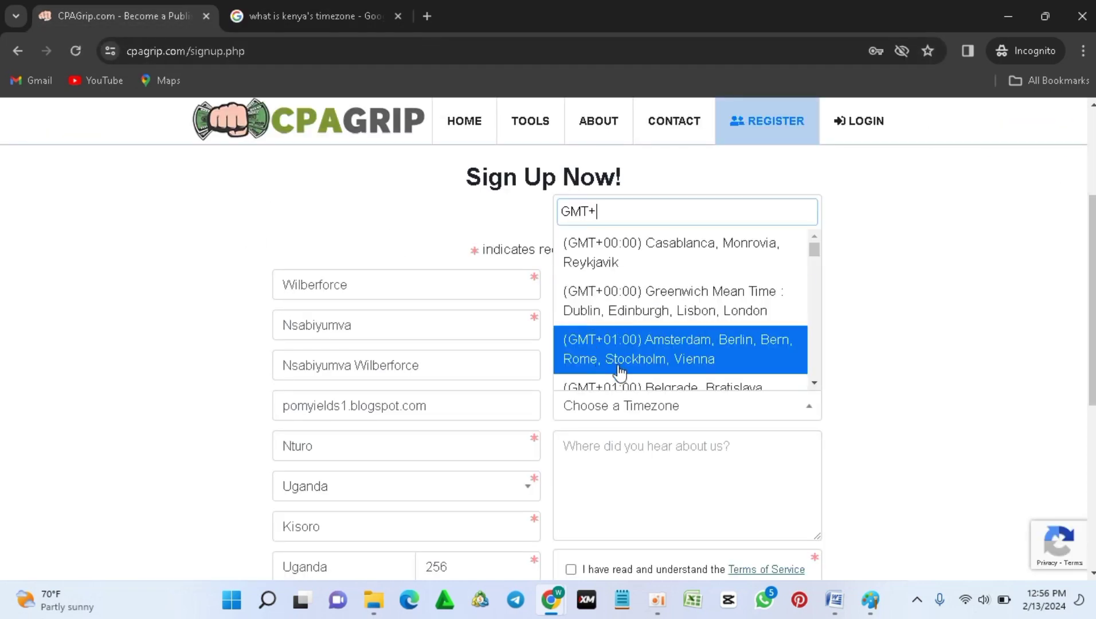
{"action": "left_click_drag", "start_coordinate": [813, 250], "coordinate": [765, 299]}
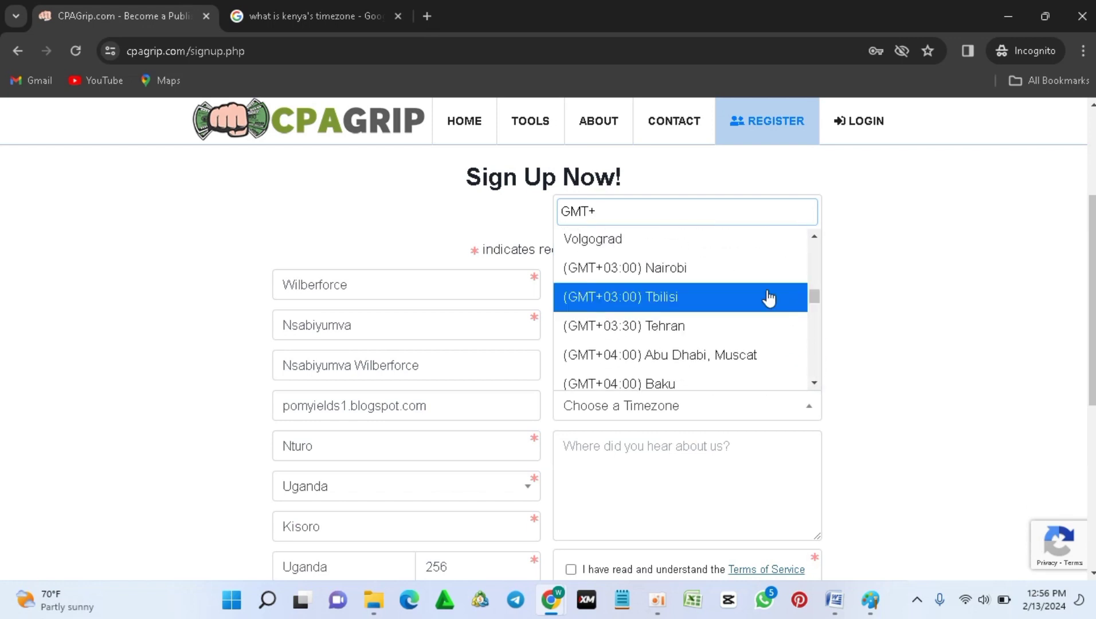
{"action": "left_click", "coordinate": [710, 270]}
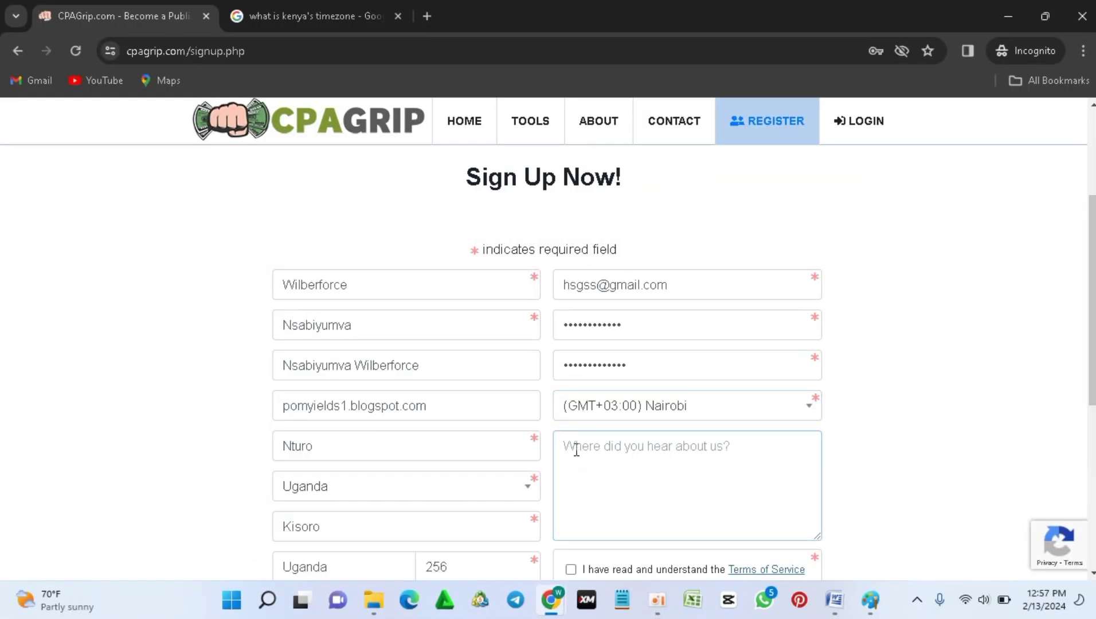
Step: Enter YouTube in 'Where did you hear about us?' and scroll down the form
{"action": "type", "text": "YouTube"}
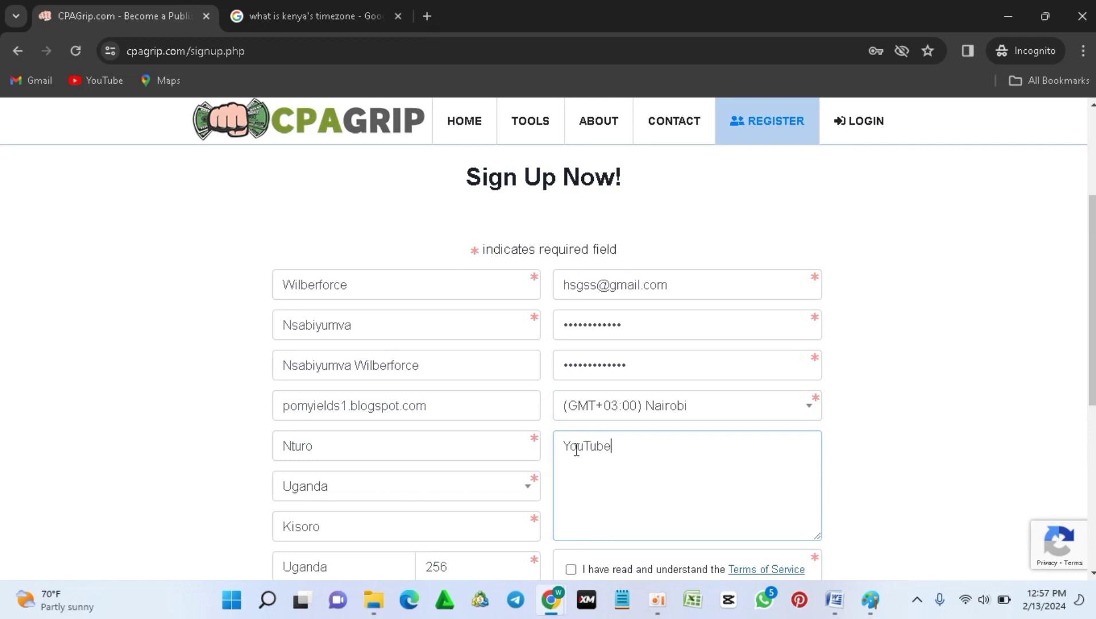
{"action": "scroll", "coordinate": [1085, 395], "scroll_direction": "down", "scroll_amount": 2}
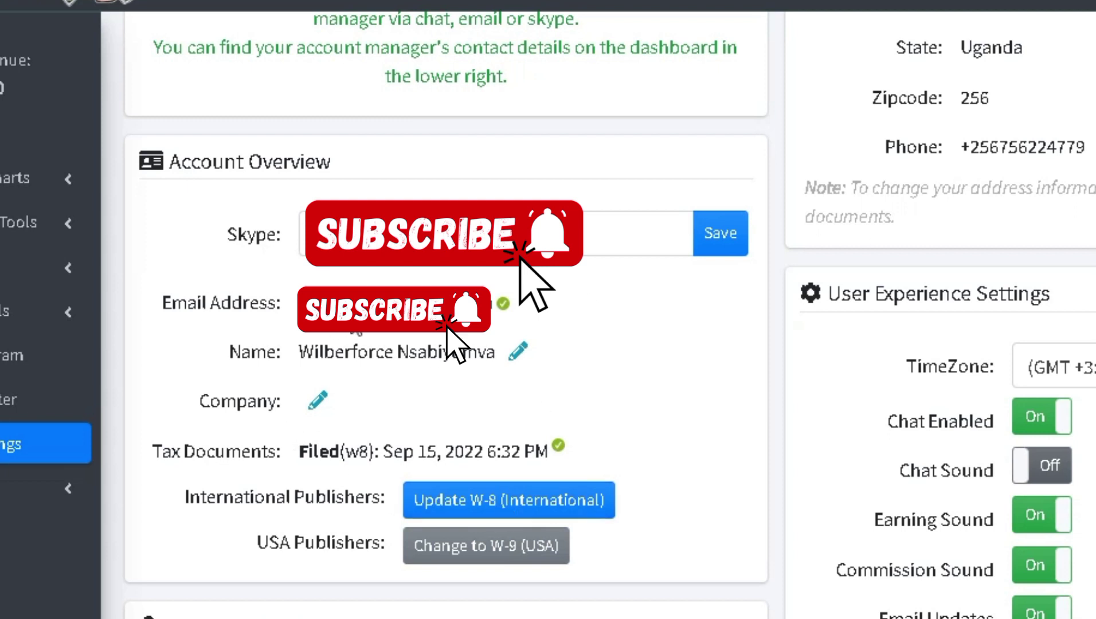
Step: Scroll through Part I of the W-8BEN tax form
{"action": "scroll", "coordinate": [455, 343], "scroll_direction": "up", "scroll_amount": 1}
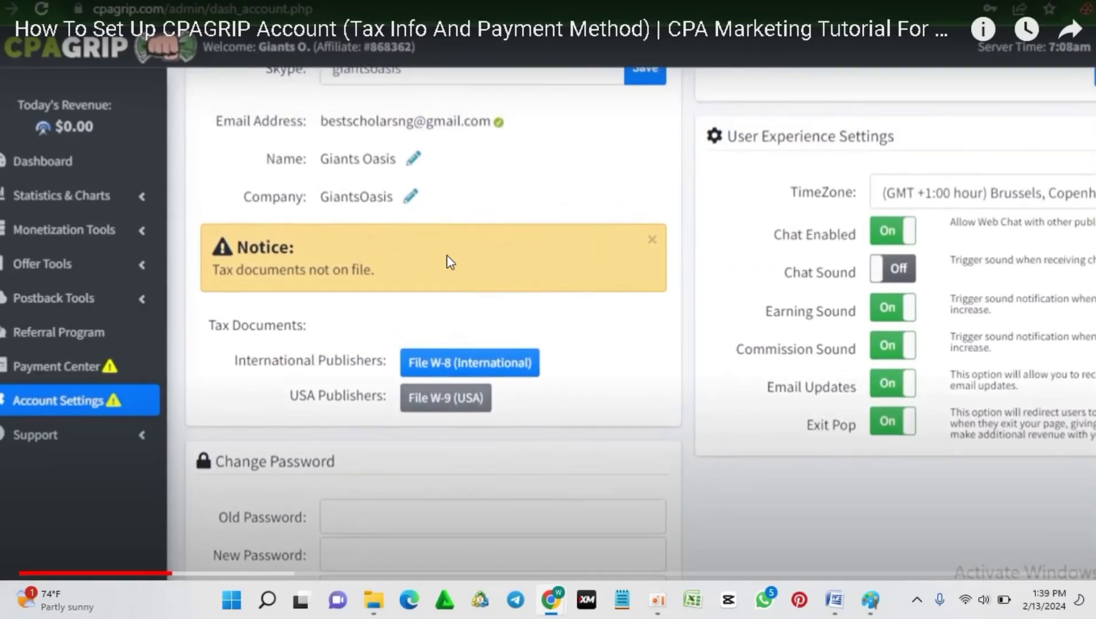
{"action": "scroll", "coordinate": [443, 378], "scroll_direction": "down", "scroll_amount": 2}
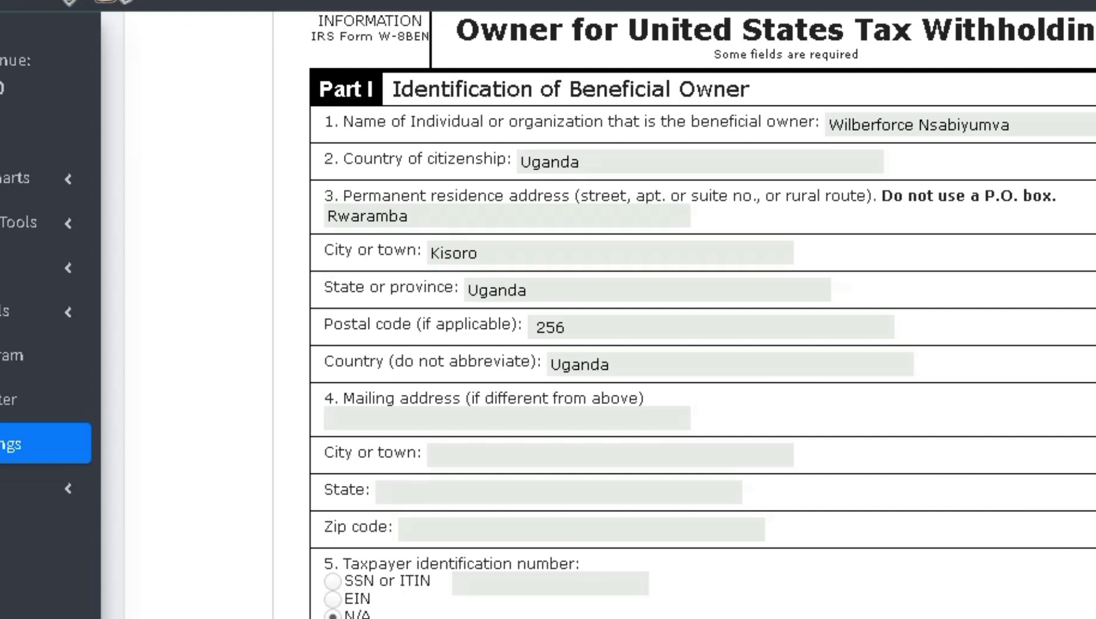
{"action": "scroll", "coordinate": [701, 315], "scroll_direction": "down", "scroll_amount": 4}
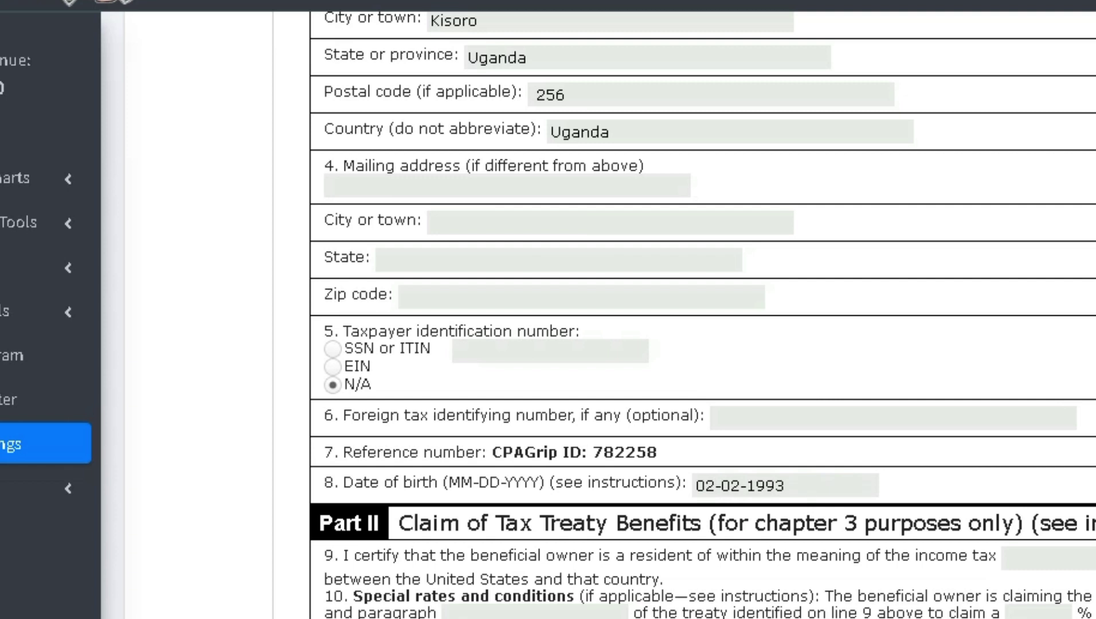
{"action": "scroll", "coordinate": [702, 315], "scroll_direction": "down", "scroll_amount": 5}
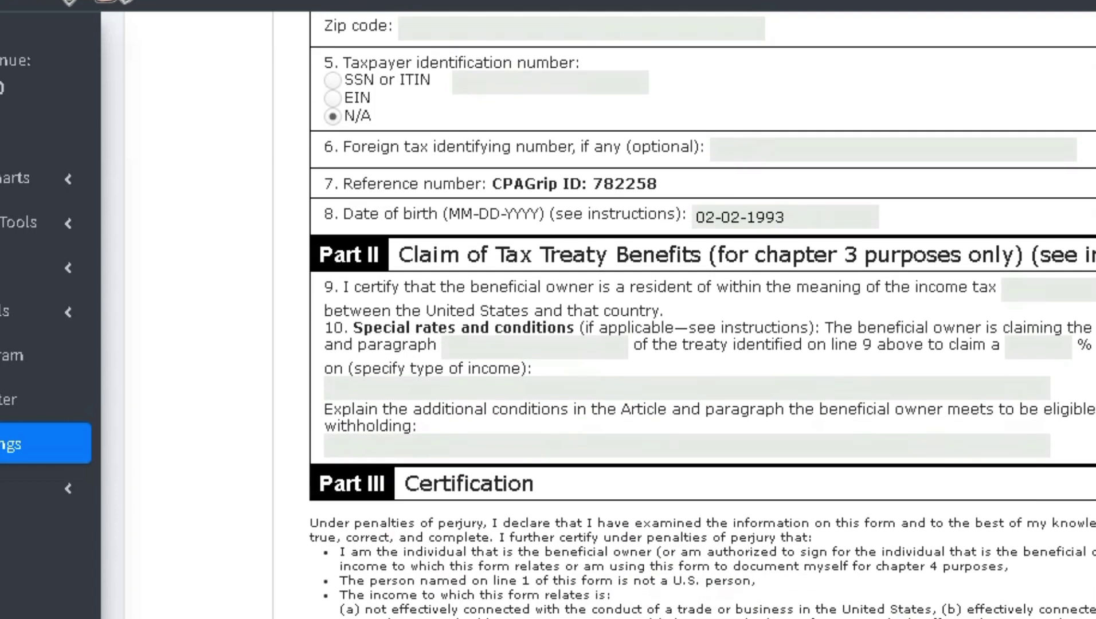
{"action": "scroll", "coordinate": [703, 315], "scroll_direction": "down", "scroll_amount": 1}
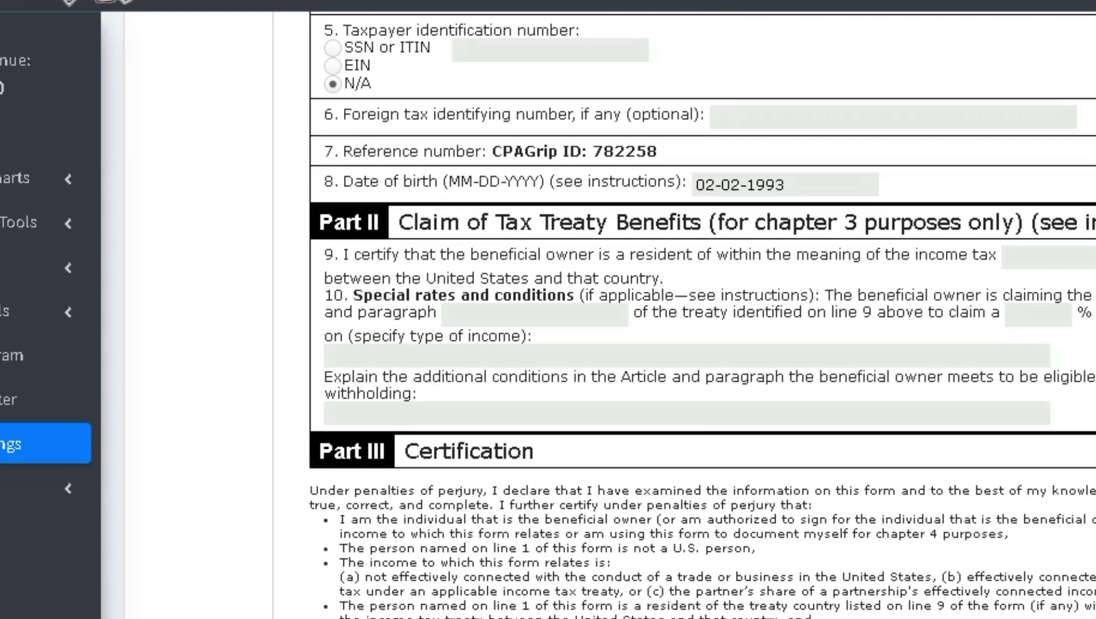
{"action": "scroll", "coordinate": [702, 315], "scroll_direction": "down", "scroll_amount": 2}
{"action": "scroll", "coordinate": [703, 314], "scroll_direction": "down", "scroll_amount": 4}
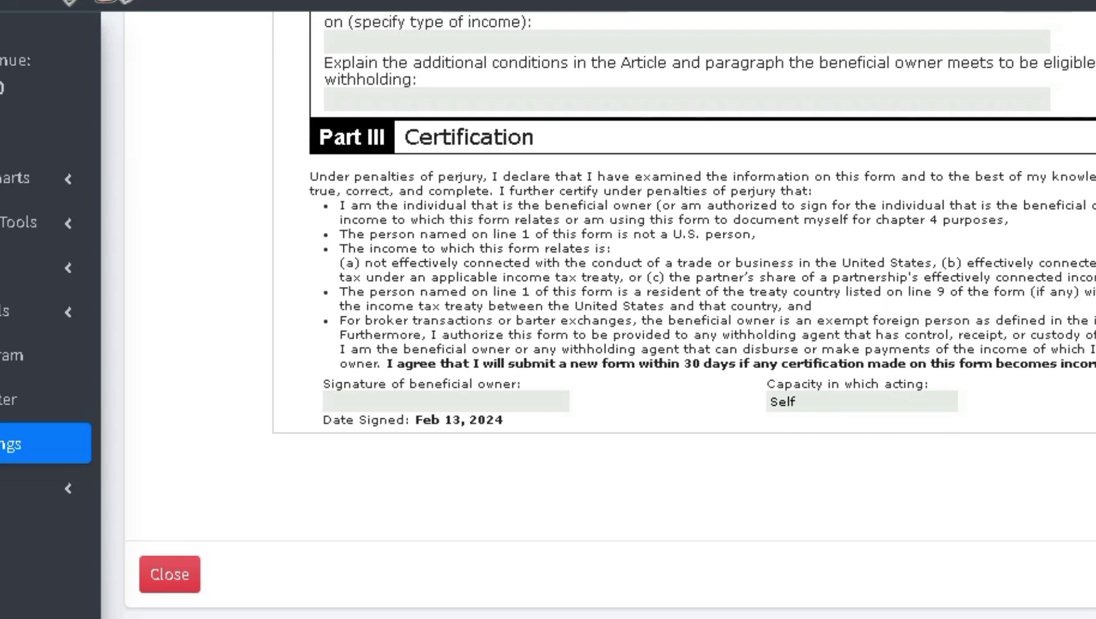
{"action": "scroll", "coordinate": [597, 315], "scroll_direction": "down", "scroll_amount": 1}
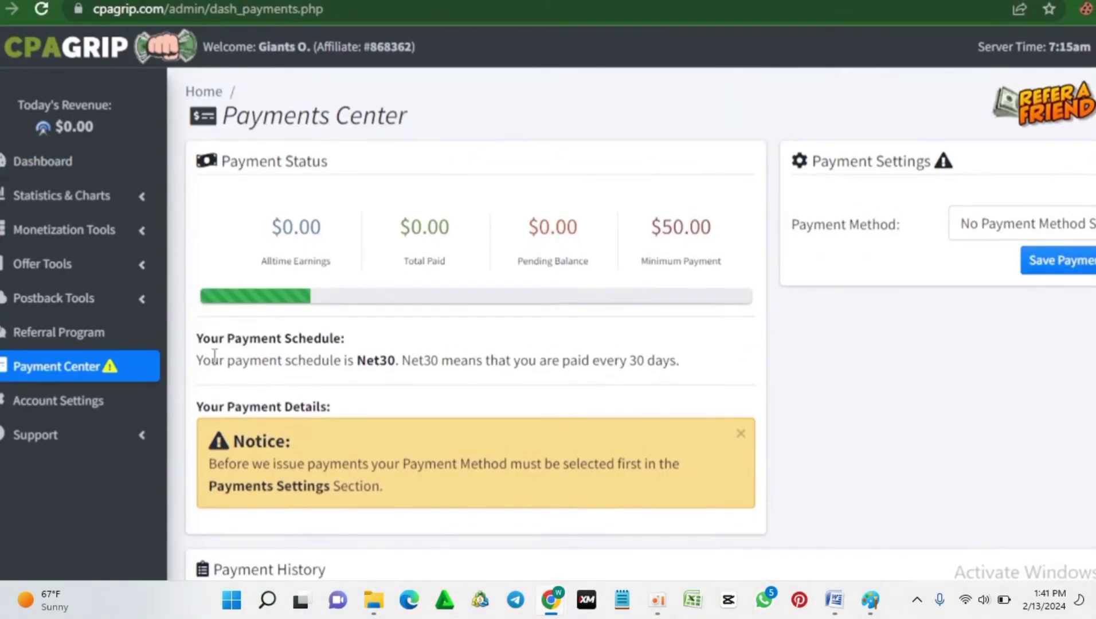
Step: Review the Net30 payment schedule note, then bring up the Payment Method choices
{"action": "left_click_drag", "start_coordinate": [196, 360], "coordinate": [600, 382]}
{"action": "left_click", "coordinate": [670, 370]}
{"action": "left_click", "coordinate": [993, 230]}
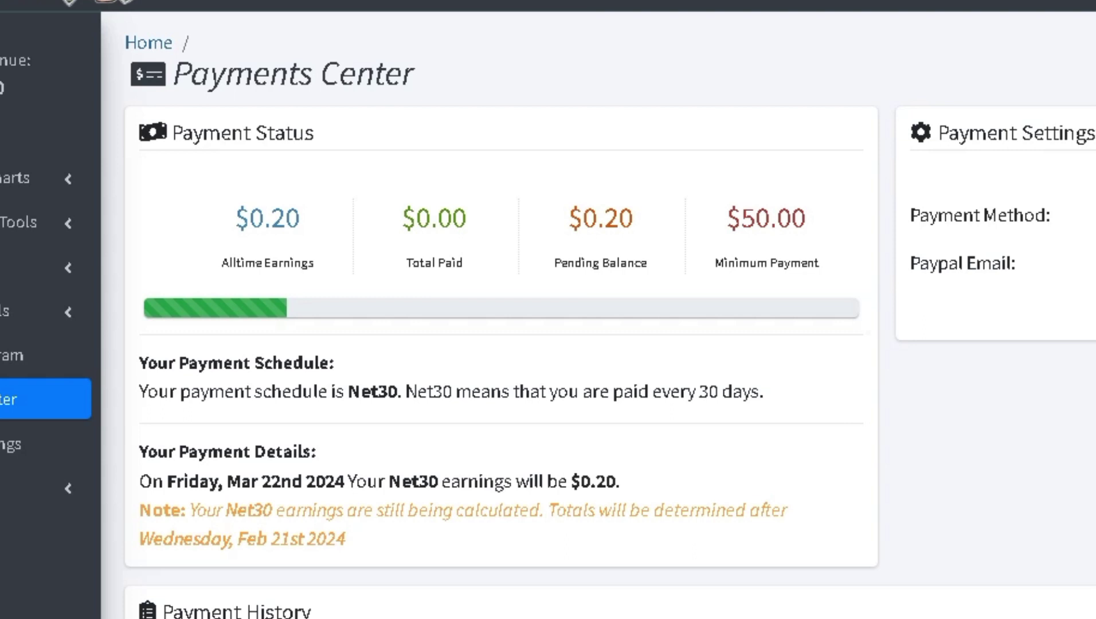
{"action": "scroll", "coordinate": [609, 315], "scroll_direction": "down", "scroll_amount": 2}
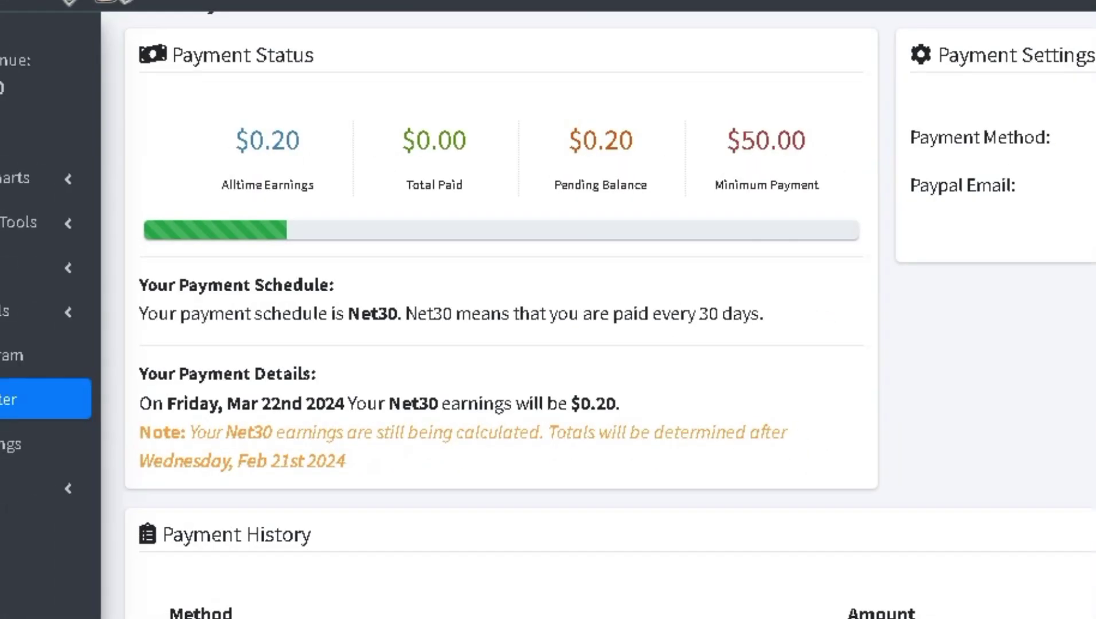
{"action": "scroll", "coordinate": [609, 316], "scroll_direction": "down", "scroll_amount": 3}
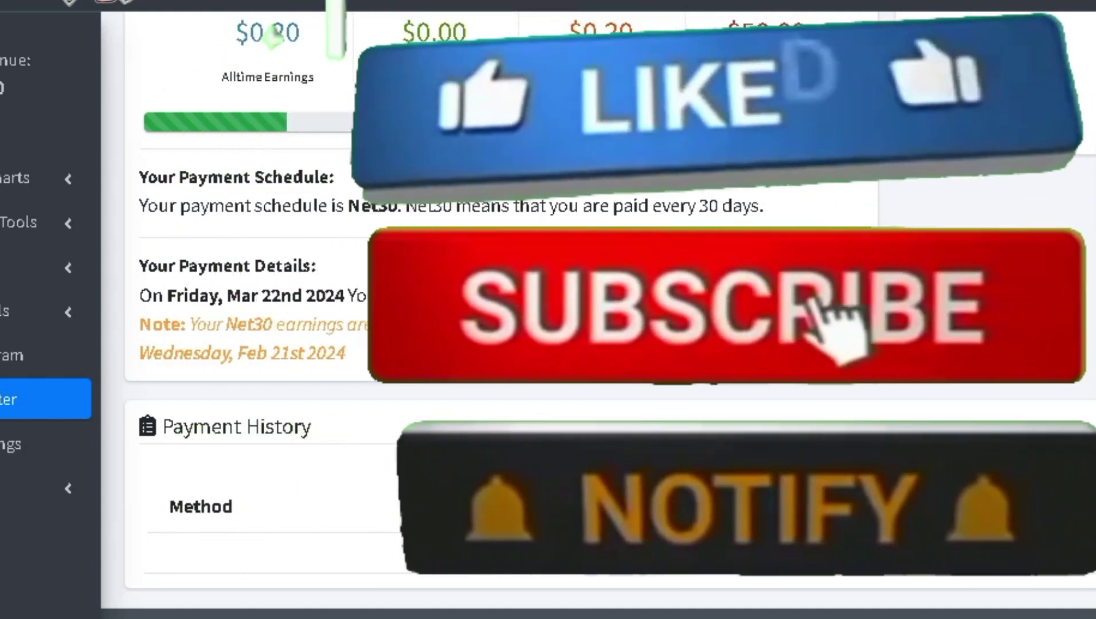
{"action": "scroll", "coordinate": [1064, 294], "scroll_direction": "up", "scroll_amount": 3}
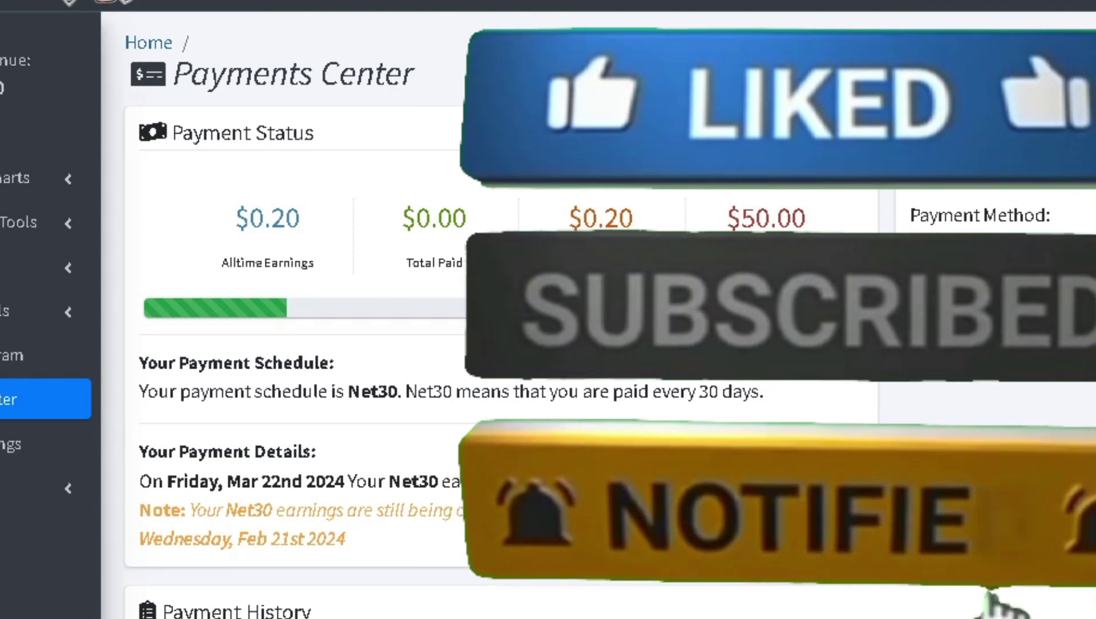
{"action": "scroll", "coordinate": [493, 320], "scroll_direction": "down", "scroll_amount": 1}
{"action": "scroll", "coordinate": [493, 321], "scroll_direction": "down", "scroll_amount": 3}
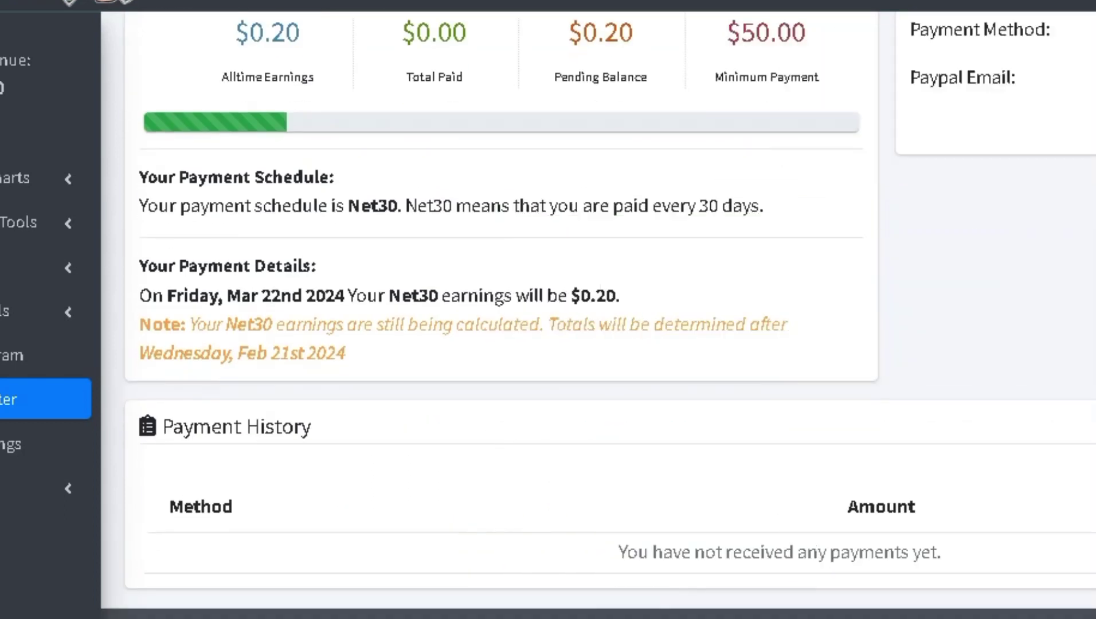